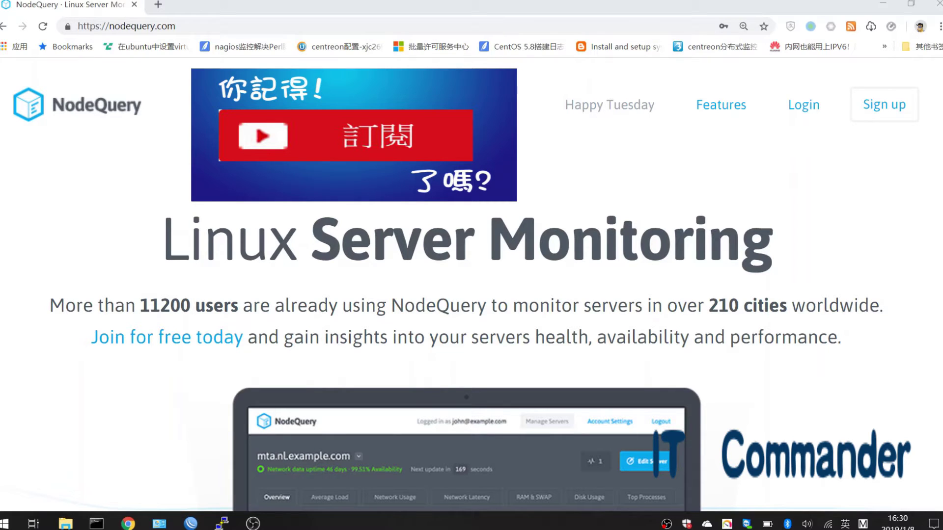
# Step: Log in to the NodeQuery account with the saved credentials
pyautogui.click(796, 116)
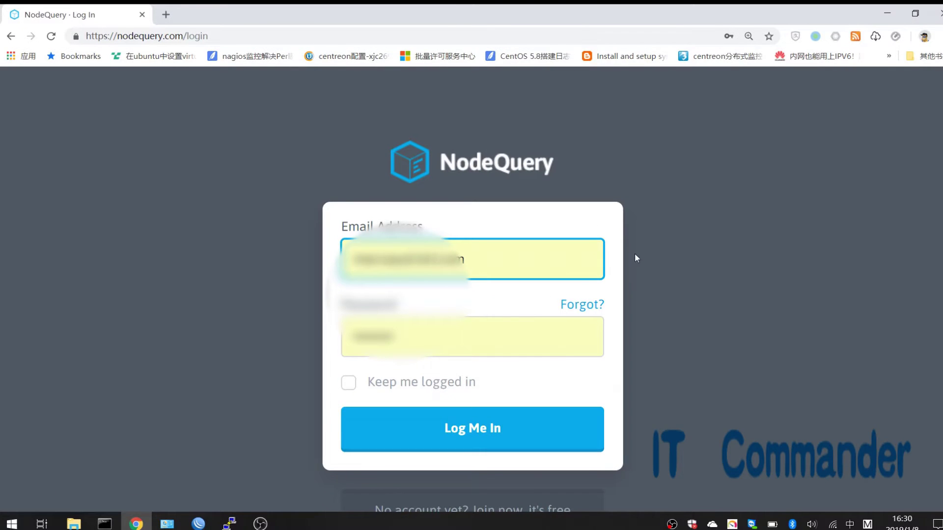
pyautogui.click(435, 428)
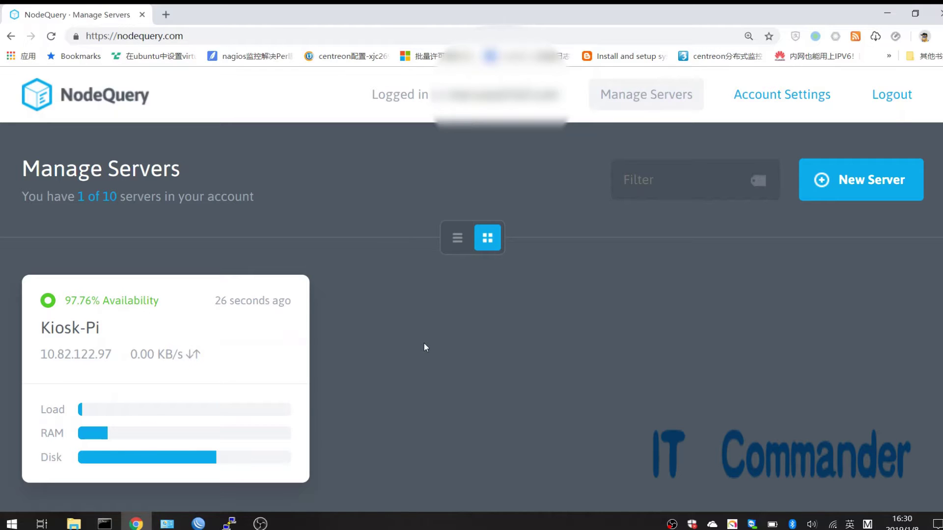
pyautogui.scroll(-5, 424, 344)
pyautogui.scroll(5, 423, 344)
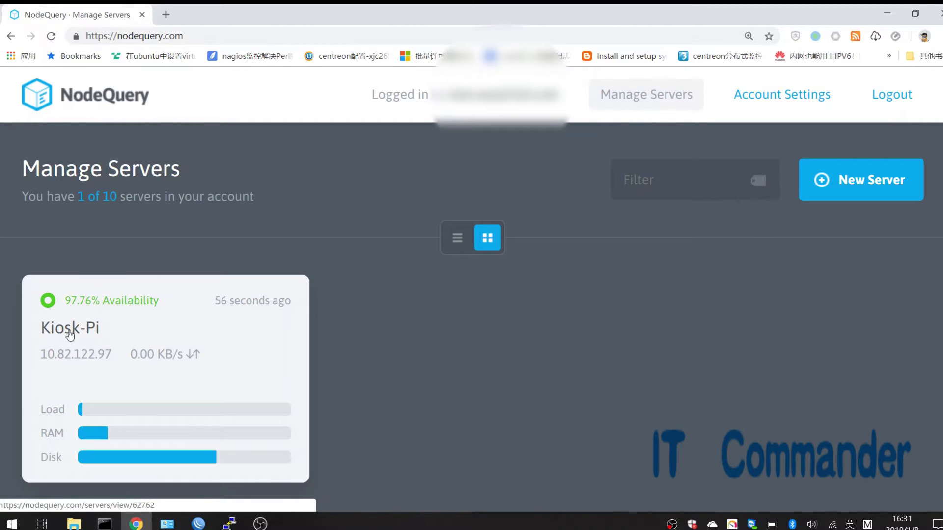
# Step: Check the RAM and disk usage on the Kiosk-Pi card and open that server's overview
pyautogui.moveTo(98, 415)
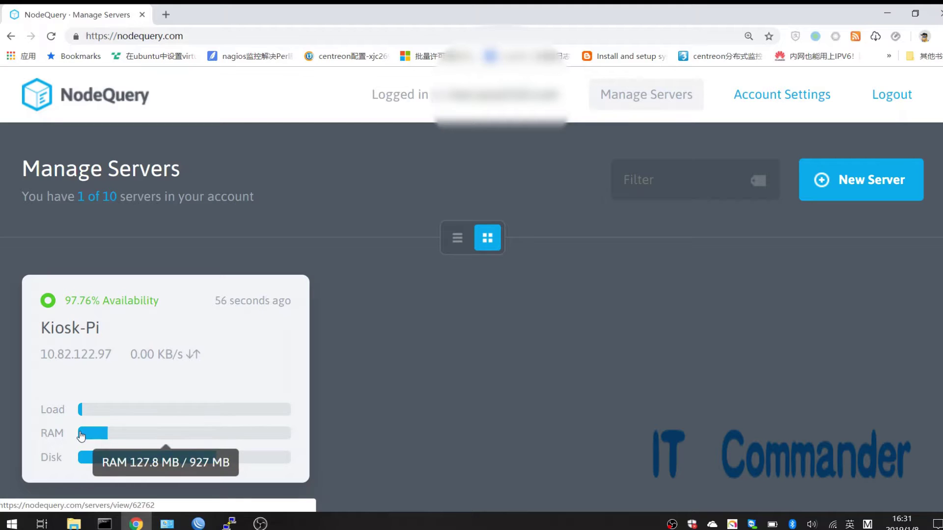
pyautogui.moveTo(82, 458)
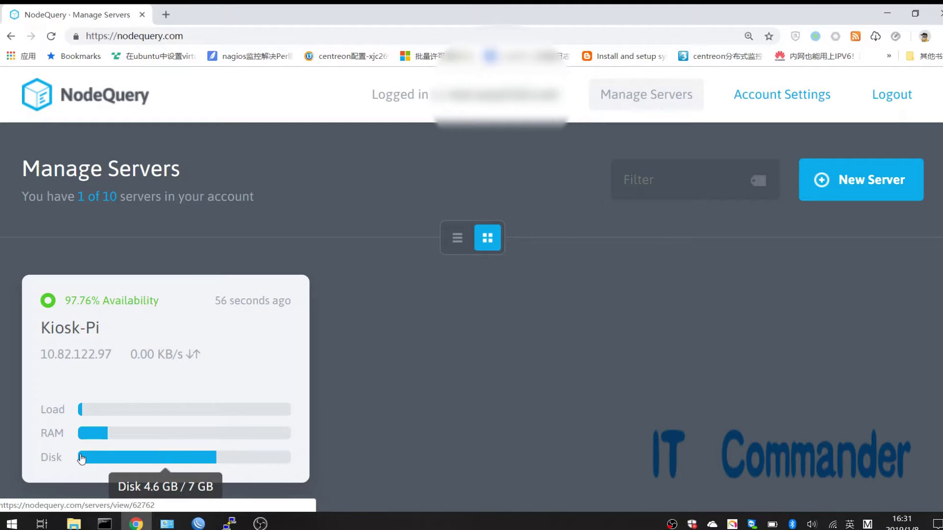
pyautogui.click(113, 343)
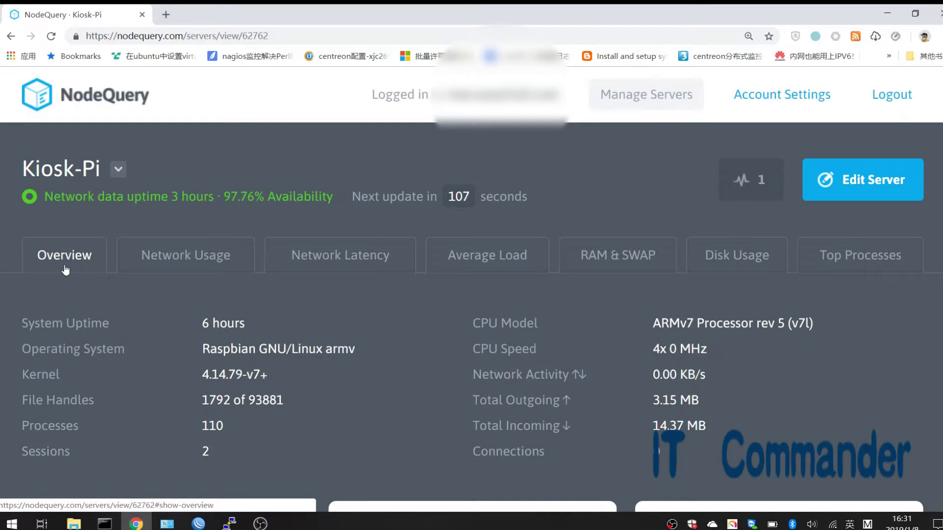
pyautogui.click(65, 270)
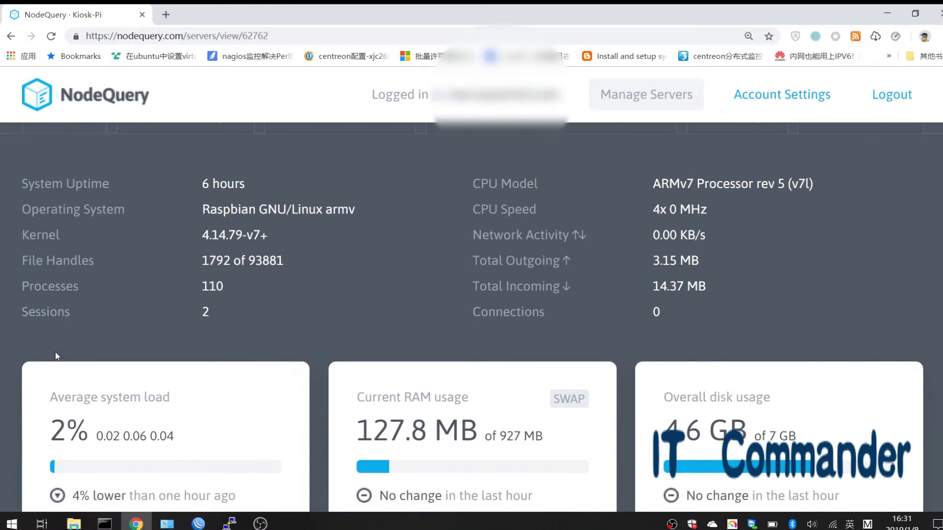
# Step: Examine the operating system, CPU model and total outgoing and incoming traffic in the Kiosk-Pi overview
pyautogui.scroll(2, 55, 352)
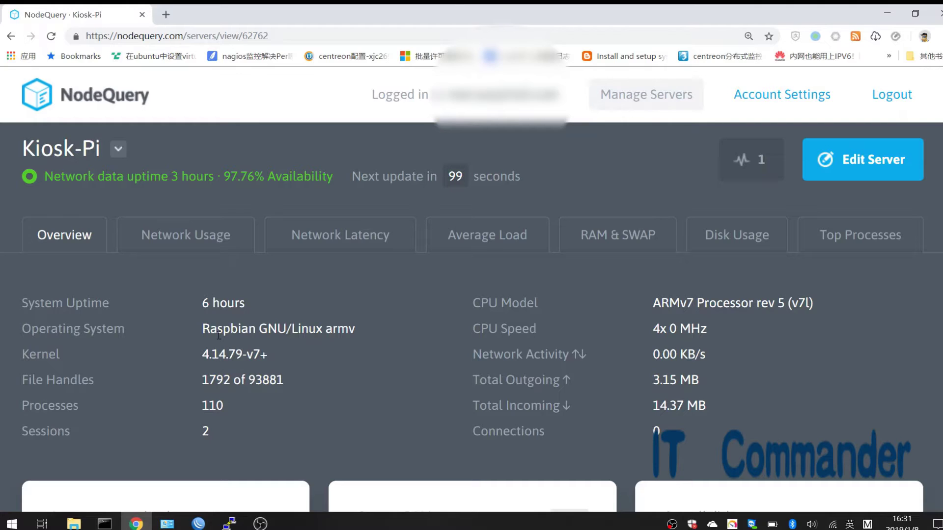
pyautogui.moveTo(204, 329); pyautogui.dragTo(339, 330)
pyautogui.click(265, 339)
pyautogui.moveTo(658, 298); pyautogui.dragTo(697, 303)
pyautogui.moveTo(470, 388); pyautogui.dragTo(707, 398)
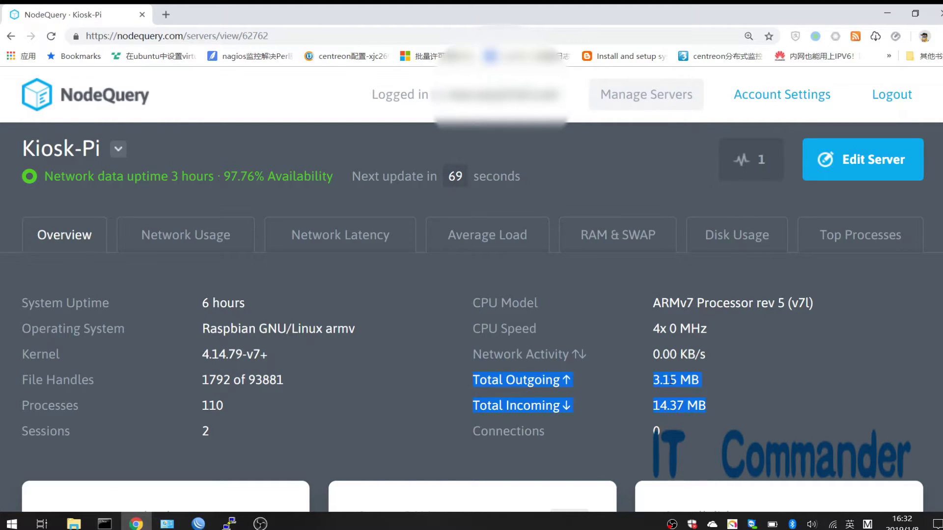
# Step: Review the load, RAM and disk summary cards and the hourly Network Usage chart with its network information
pyautogui.scroll(-1, 671, 381)
pyautogui.scroll(-6, 670, 381)
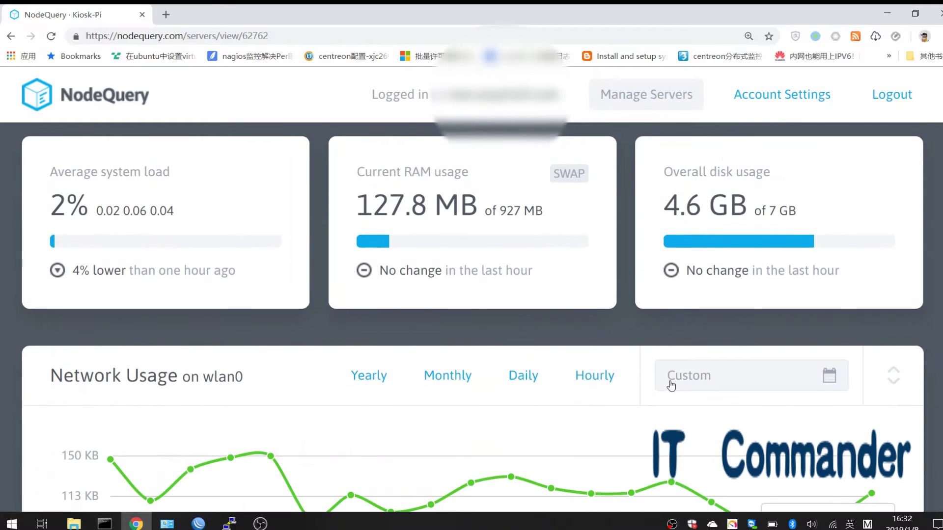
pyautogui.scroll(3, 671, 384)
pyautogui.scroll(-1, 670, 381)
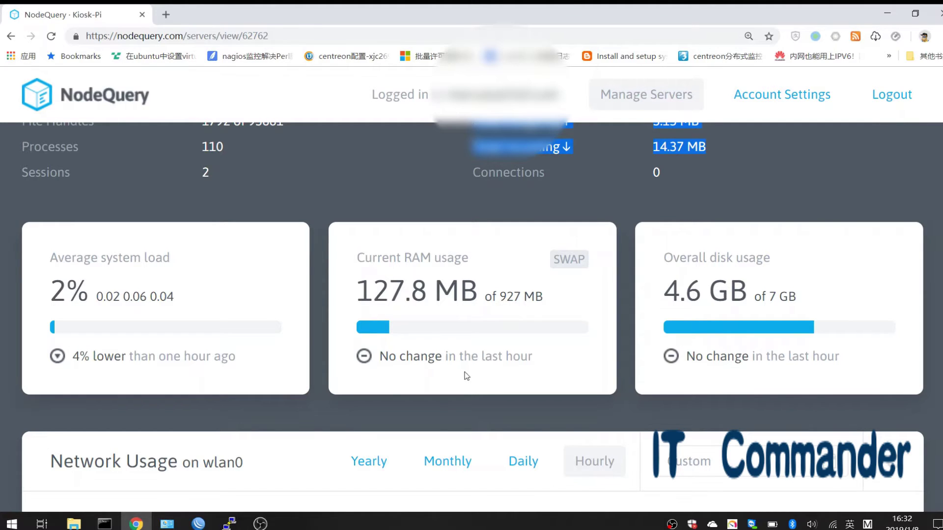
pyautogui.scroll(-5, 467, 377)
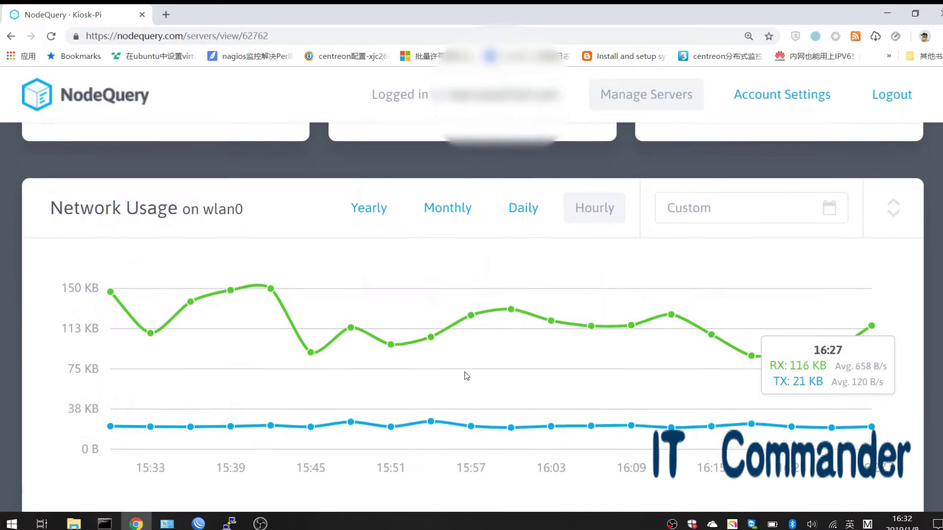
pyautogui.scroll(-2, 467, 376)
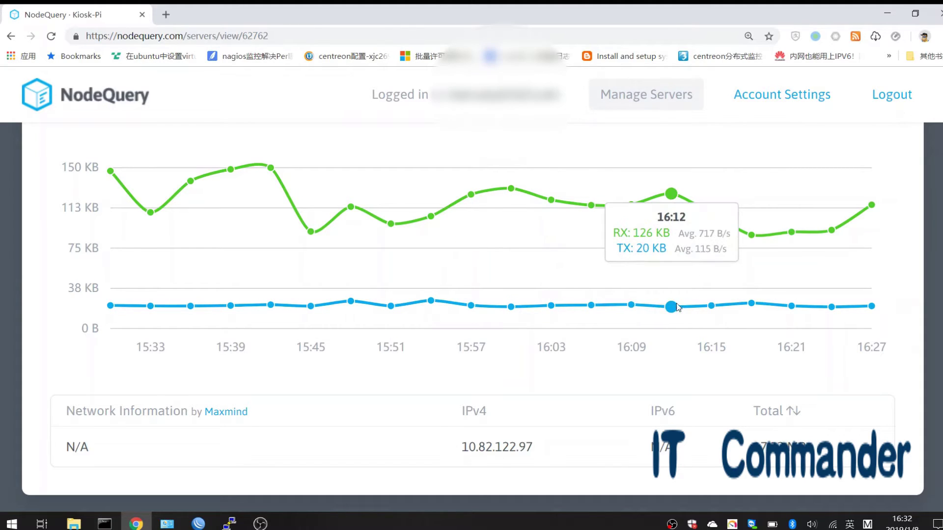
pyautogui.scroll(-6, 511, 386)
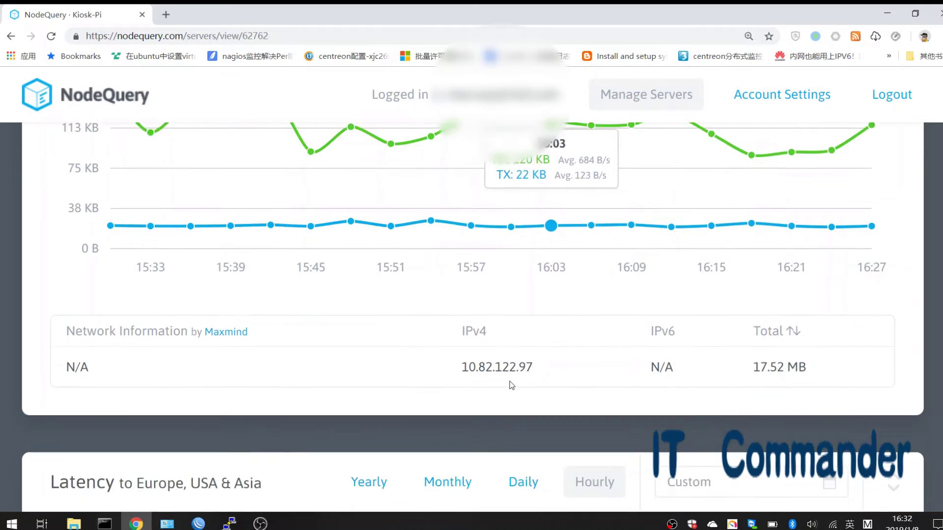
# Step: Examine the hourly latency chart for Europe, USA and Asia and the Average Load chart
pyautogui.scroll(-3, 512, 385)
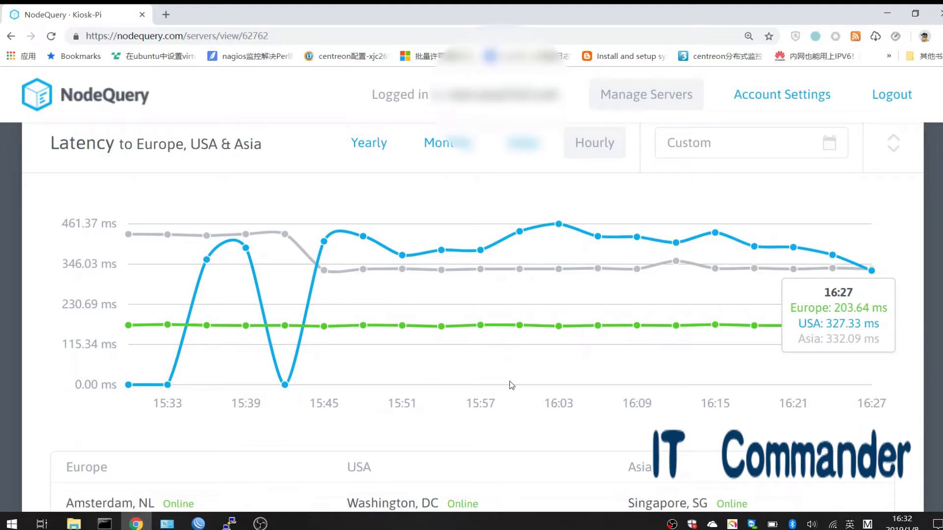
pyautogui.scroll(-1, 510, 386)
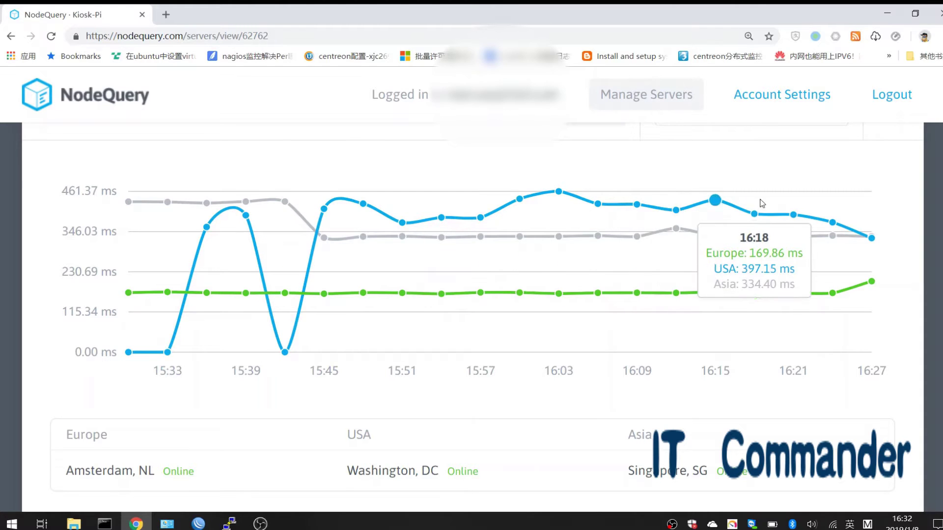
pyautogui.scroll(-1, 553, 359)
pyautogui.scroll(-7, 553, 359)
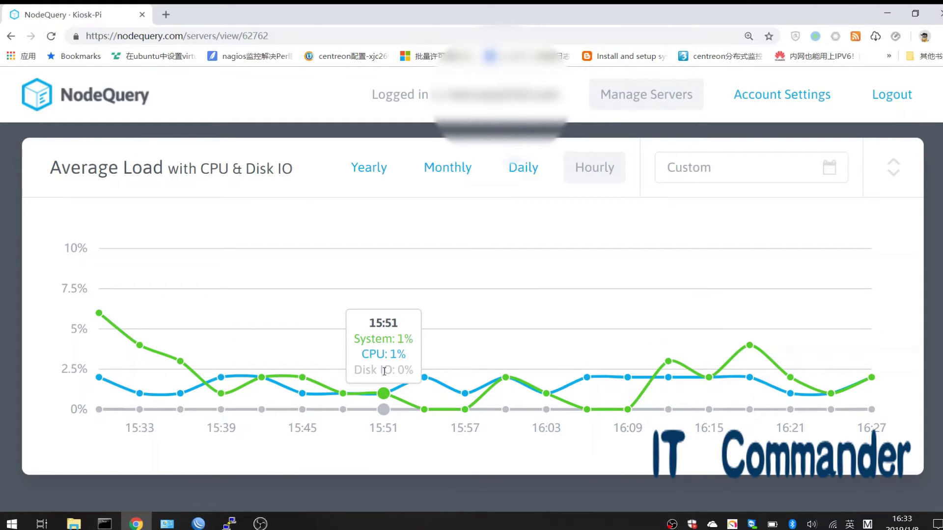
# Step: Review the RAM & SWAP chart and the Disk Usage chart with its per-device table
pyautogui.scroll(-3, 422, 339)
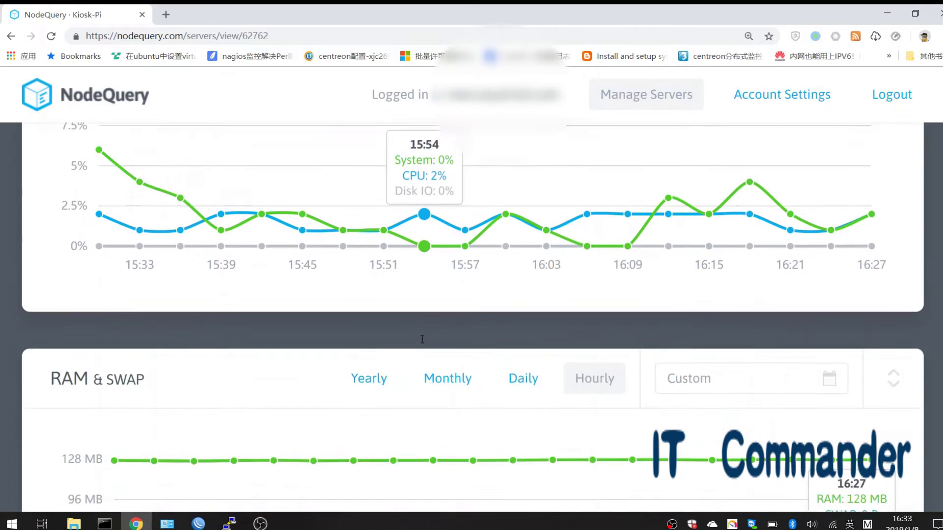
pyautogui.scroll(-4, 423, 339)
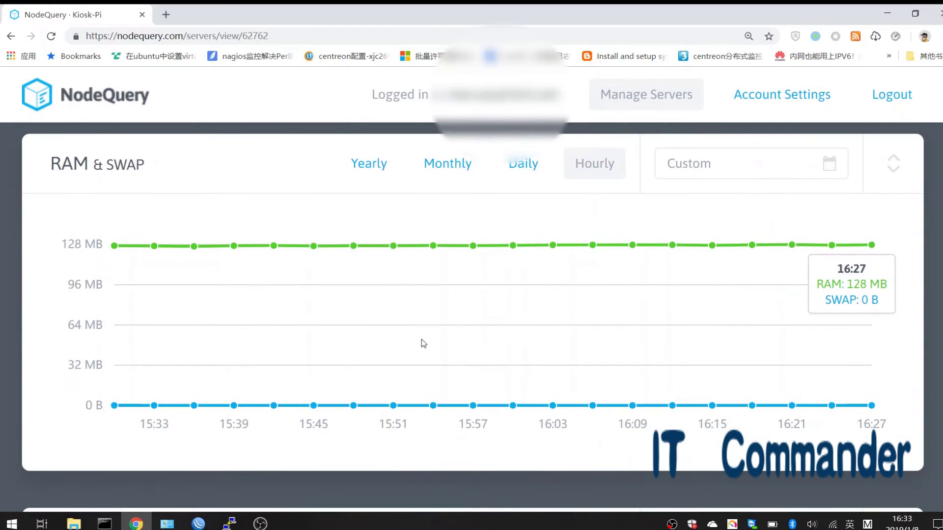
pyautogui.scroll(-5, 422, 340)
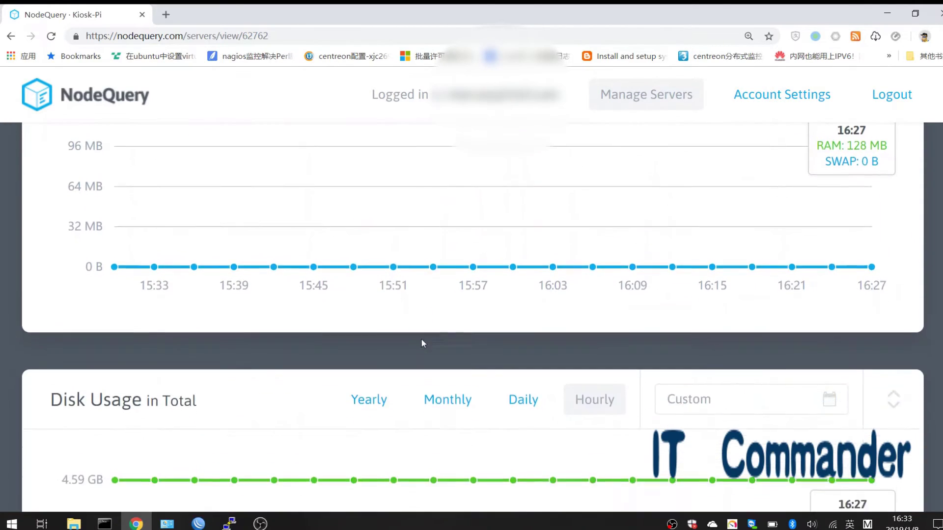
pyautogui.scroll(-3, 422, 340)
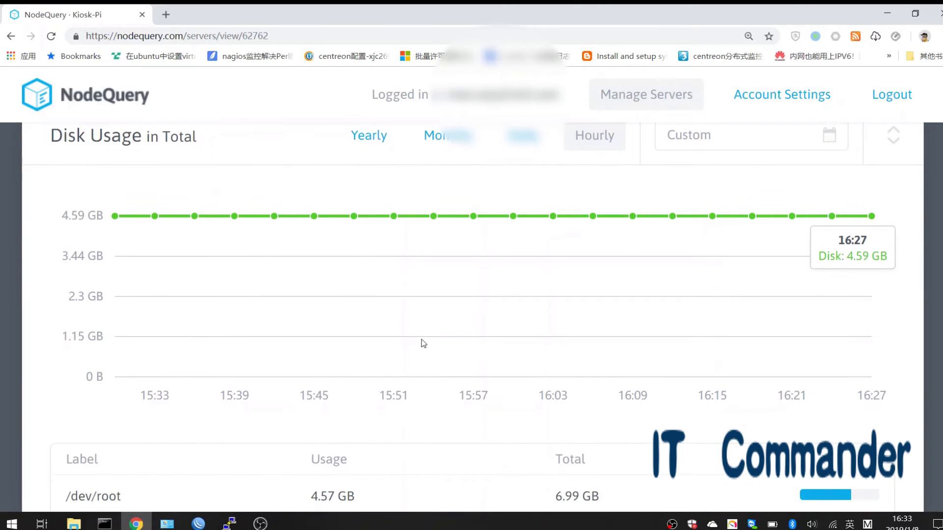
pyautogui.scroll(-1, 422, 340)
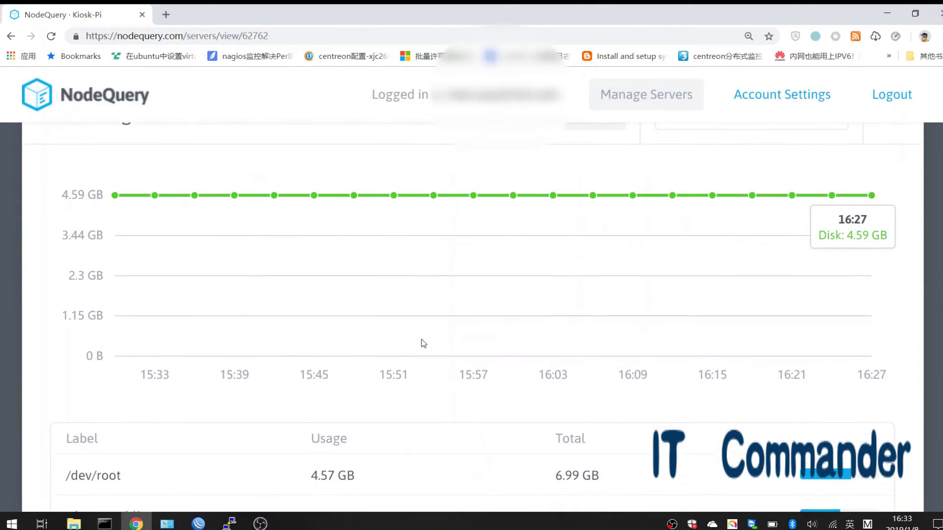
pyautogui.scroll(-1, 424, 343)
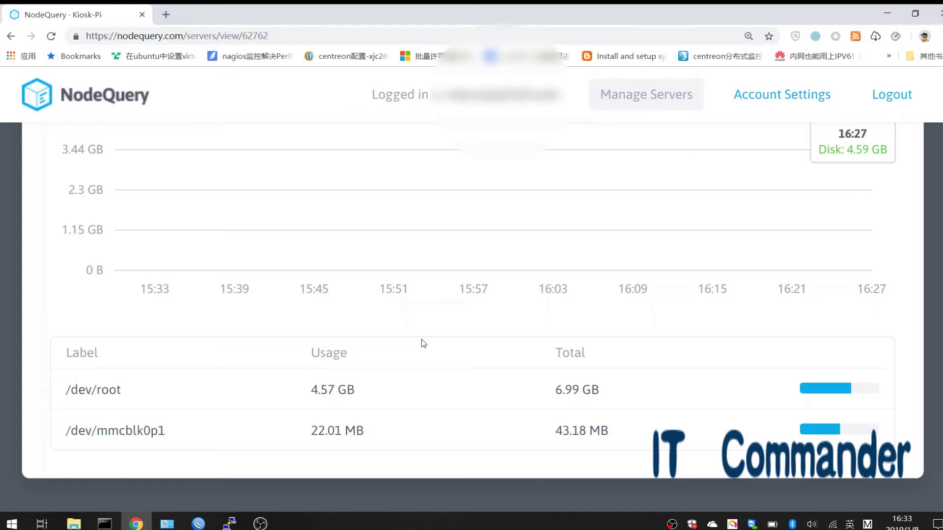
# Step: Examine the CPU and memory use of the processes in the Top Processes list
pyautogui.scroll(-5, 421, 340)
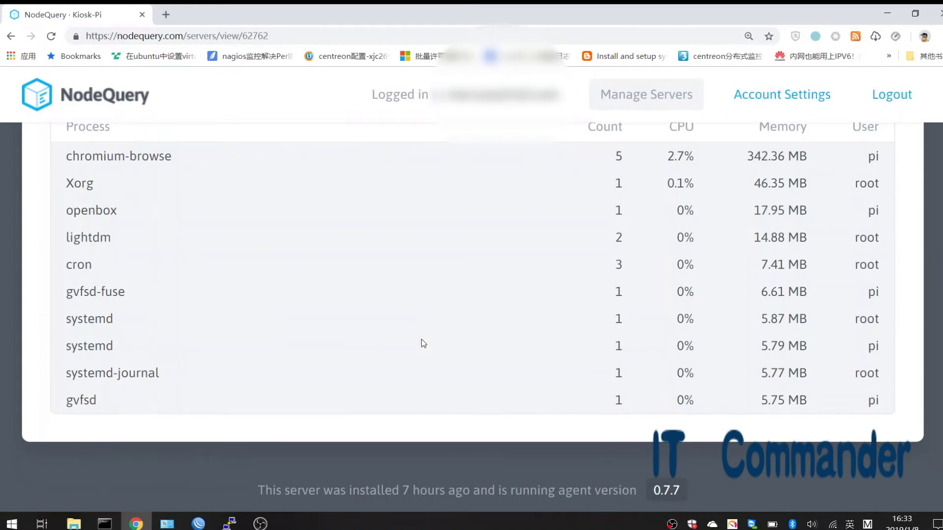
pyautogui.scroll(-1, 421, 340)
pyautogui.scroll(2, 421, 340)
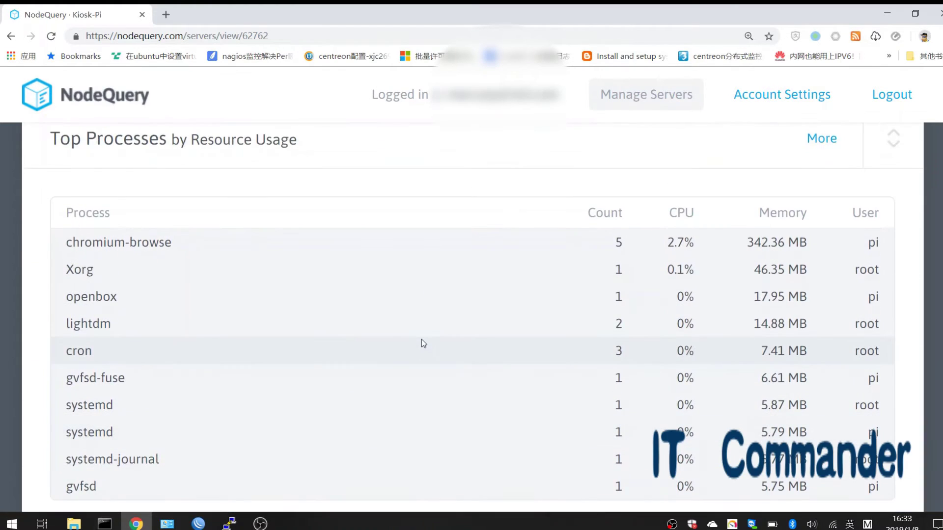
pyautogui.scroll(-2, 422, 339)
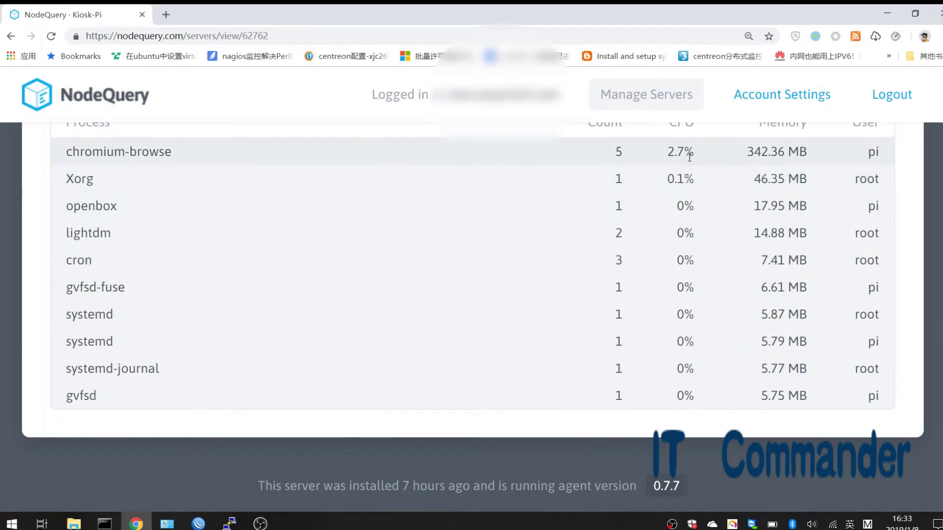
pyautogui.scroll(1, 679, 156)
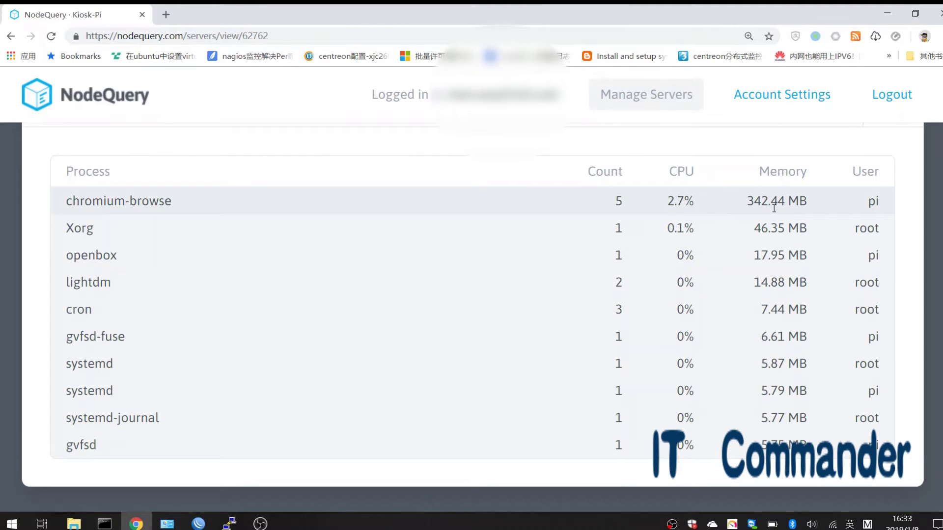
# Step: View the separate Network Usage, Network Latency, Average Load, RAM & SWAP and Disk Usage pages of Kiosk-Pi
pyautogui.scroll(15, 567, 217)
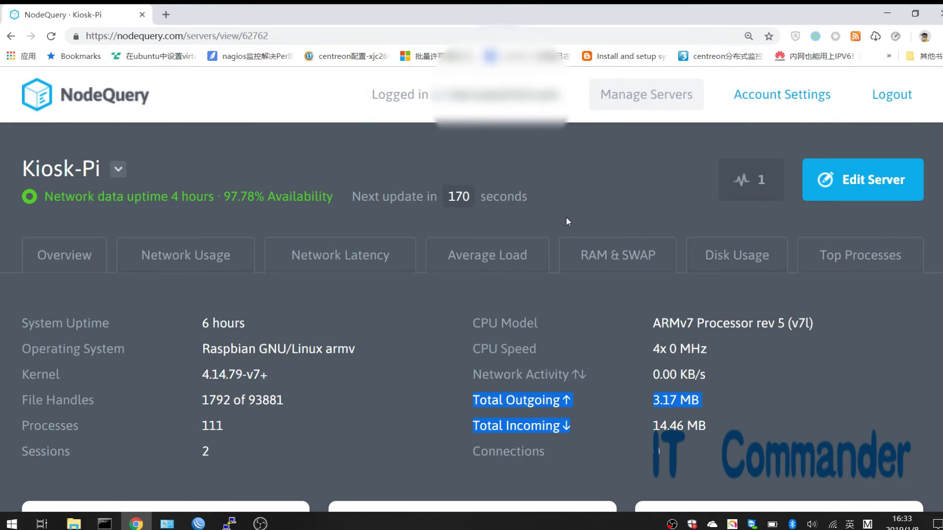
pyautogui.click(199, 253)
pyautogui.scroll(-6, 196, 295)
pyautogui.scroll(6, 245, 314)
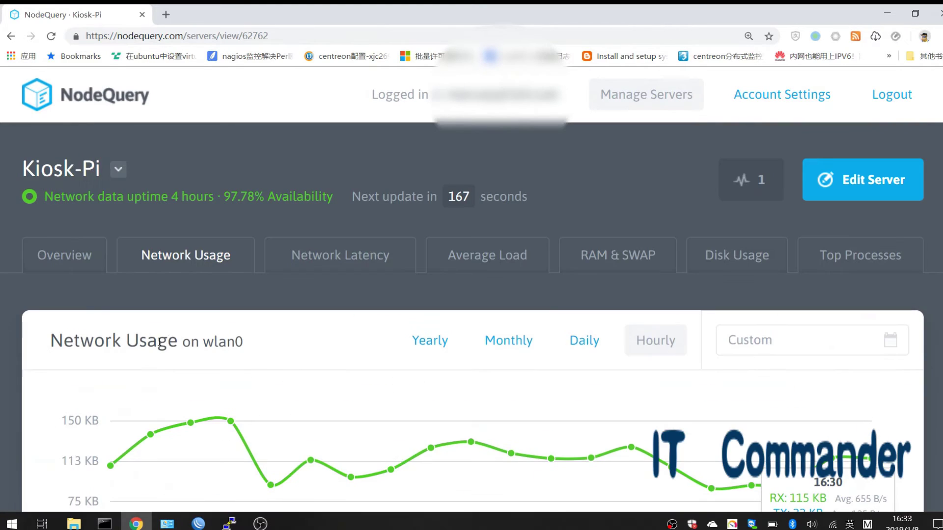
pyautogui.click(338, 269)
pyautogui.click(470, 255)
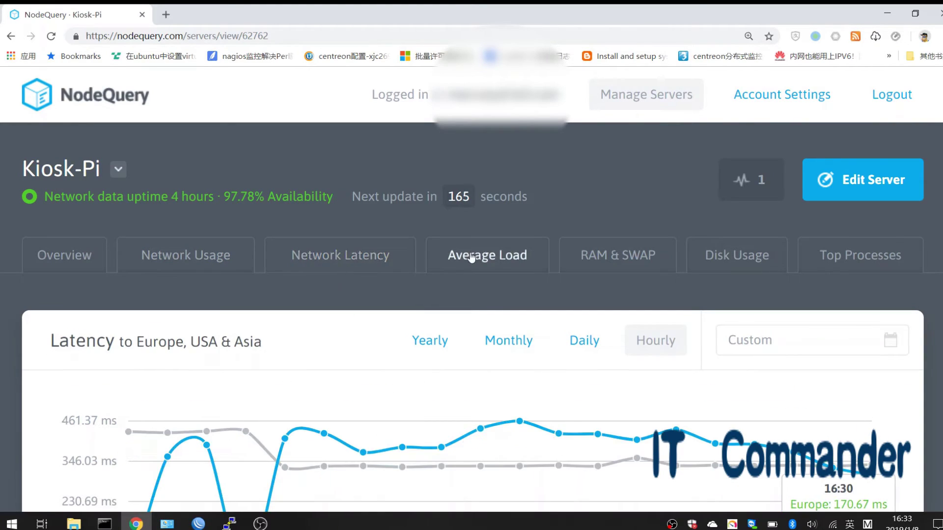
pyautogui.click(588, 255)
pyautogui.click(716, 255)
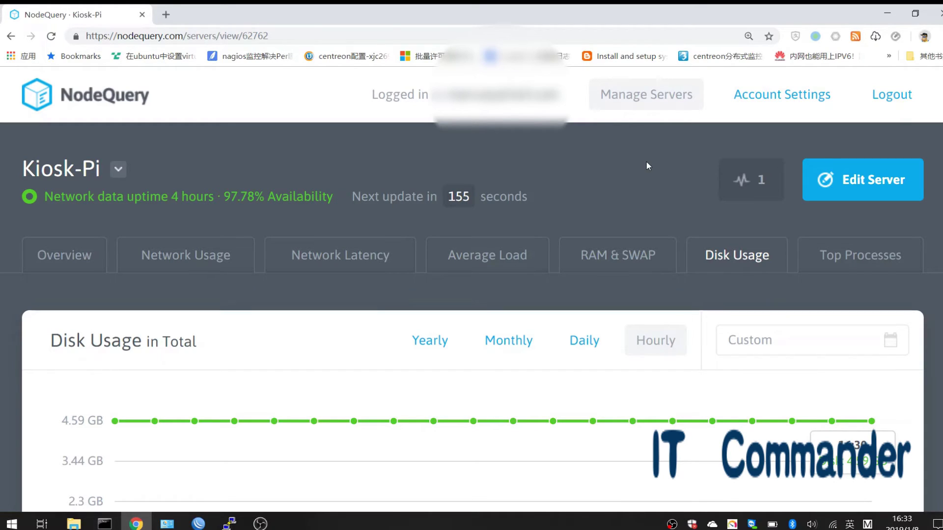
# Step: Return to the server list, start adding a new server and name it New
pyautogui.click(636, 104)
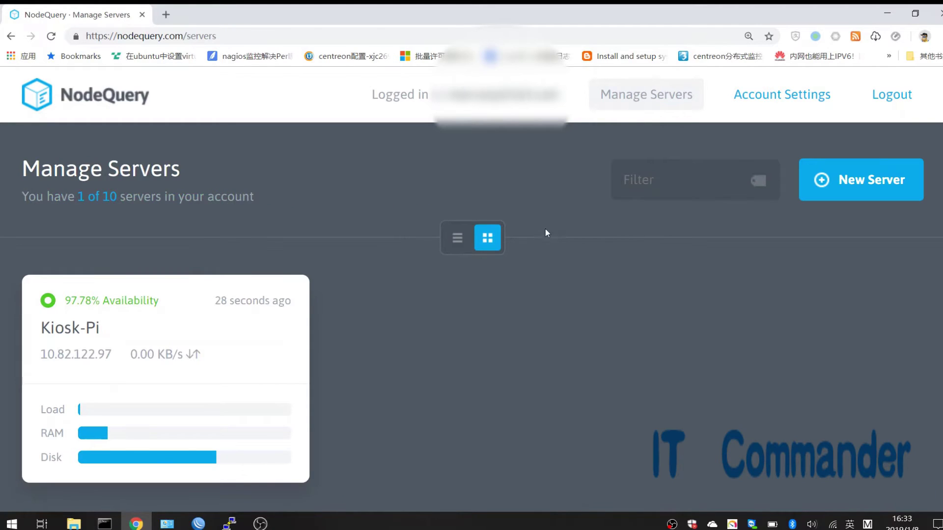
pyautogui.click(866, 176)
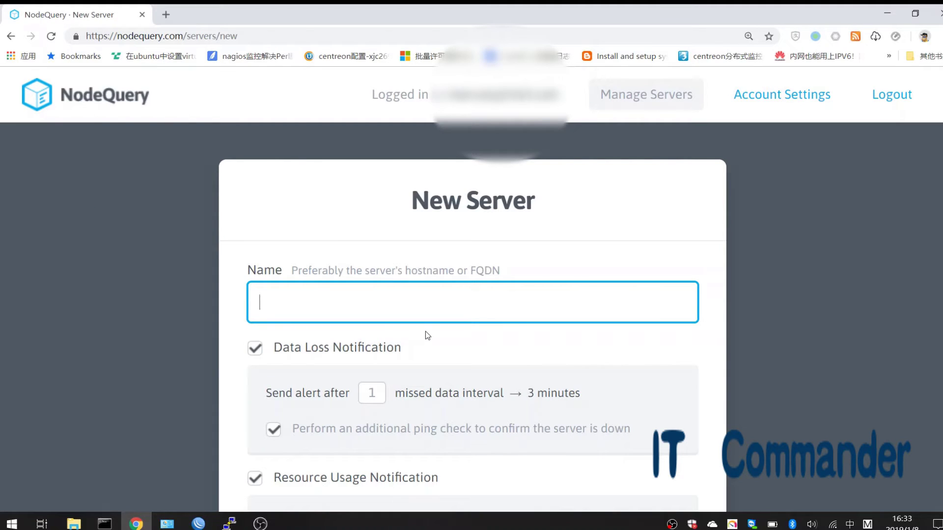
pyautogui.write('New')
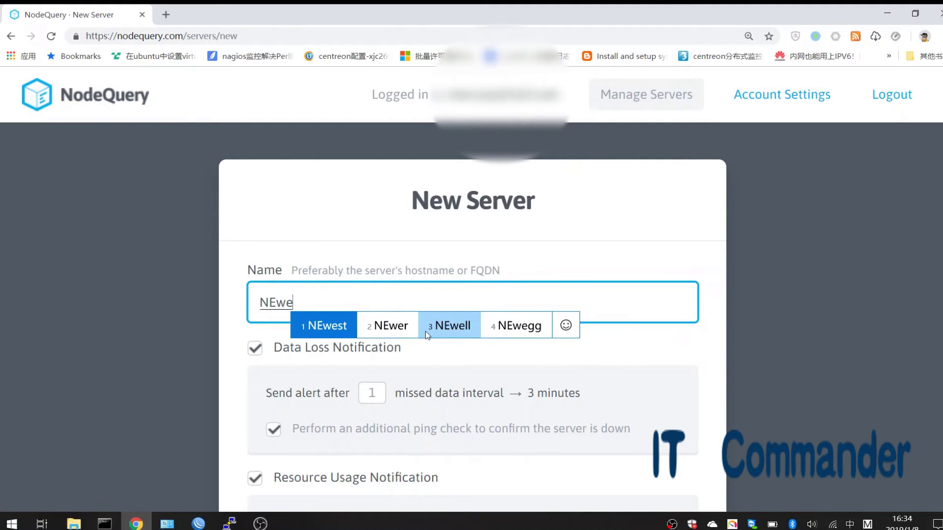
pyautogui.scroll(-2, 426, 331)
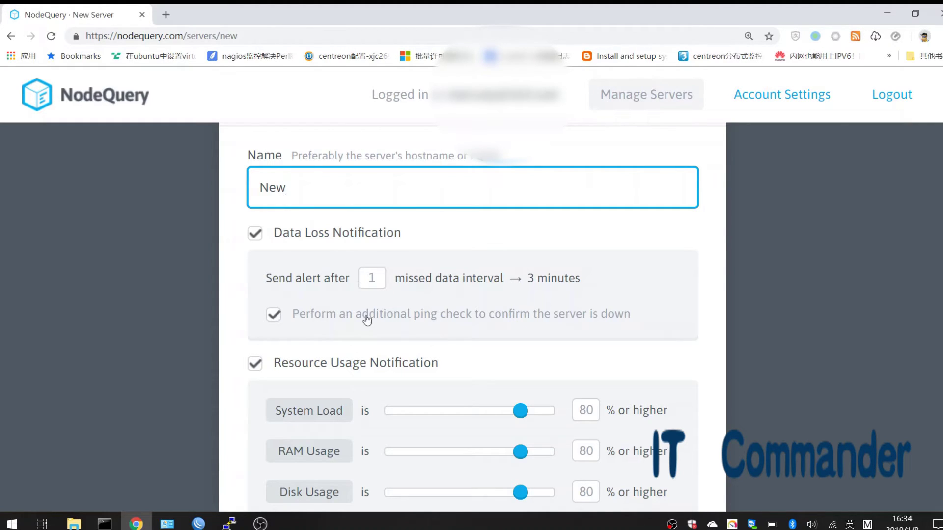
# Step: Keep the data loss alert at 1 missed interval and the resource thresholds at 80%, and create the server
pyautogui.doubleClick(376, 281)
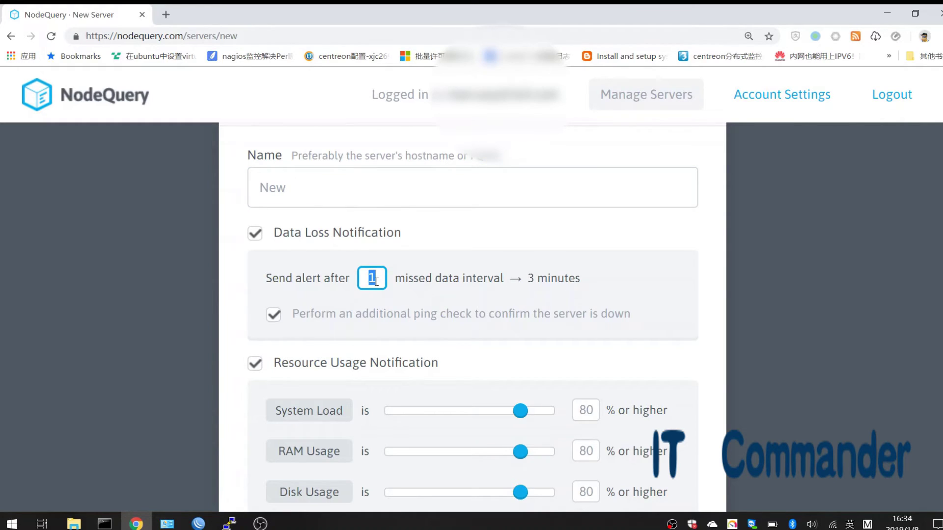
pyautogui.doubleClick(541, 280)
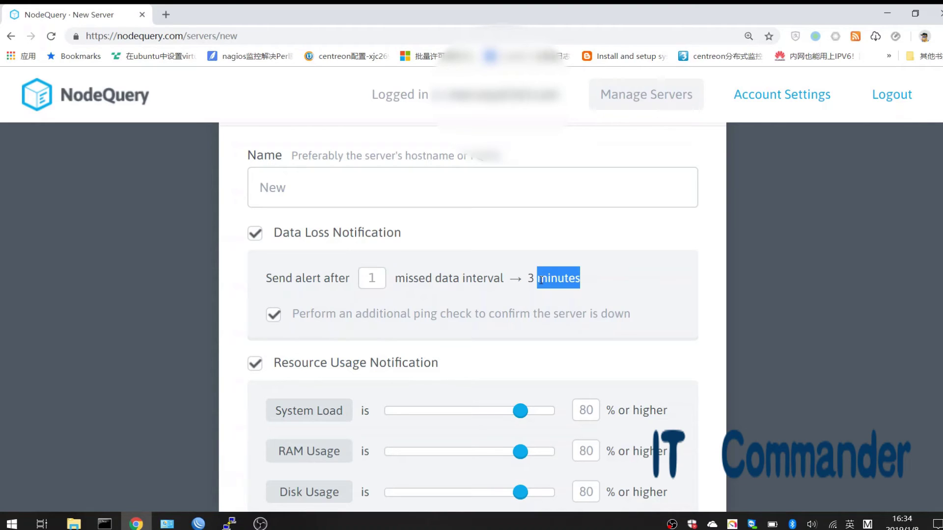
pyautogui.moveTo(529, 280); pyautogui.dragTo(583, 285)
pyautogui.scroll(-3, 196, 329)
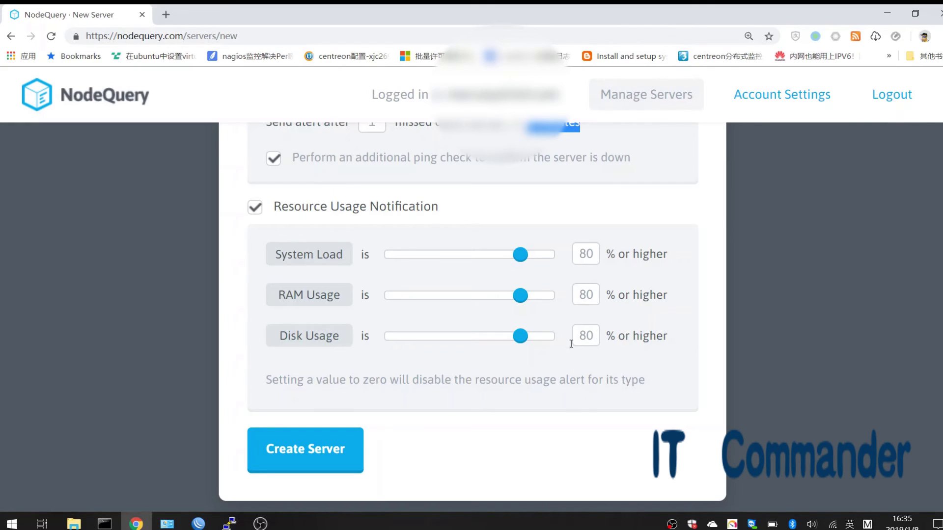
pyautogui.click(305, 449)
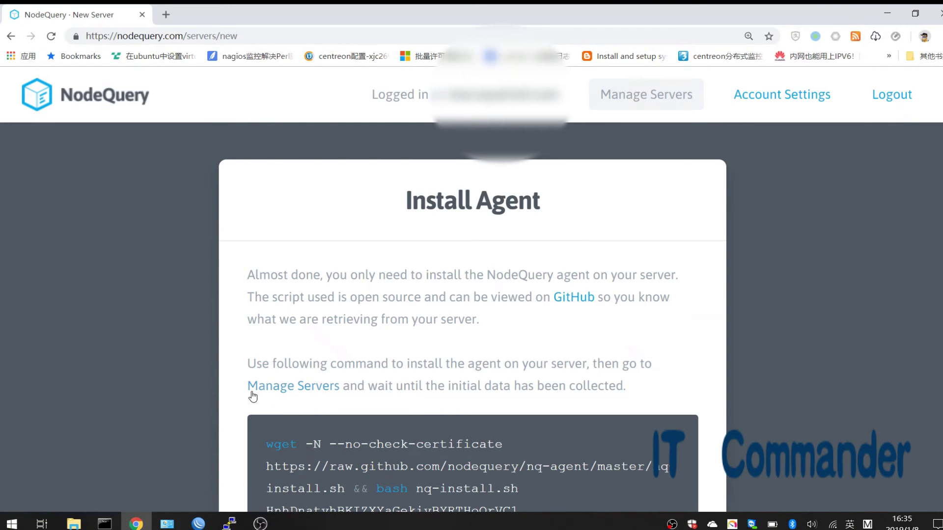
# Step: Copy the full NodeQuery agent installation command for the new server
pyautogui.scroll(-1, 249, 396)
pyautogui.scroll(-1, 231, 393)
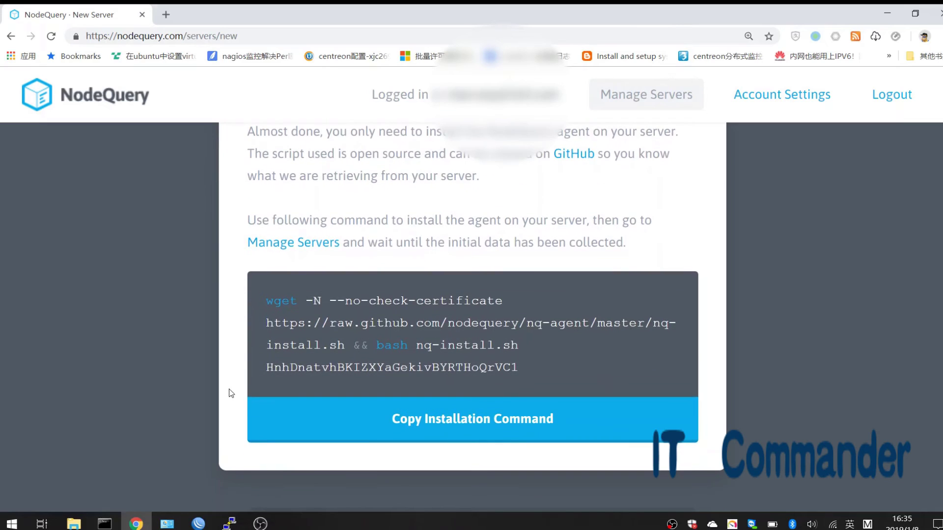
pyautogui.scroll(-1, 231, 393)
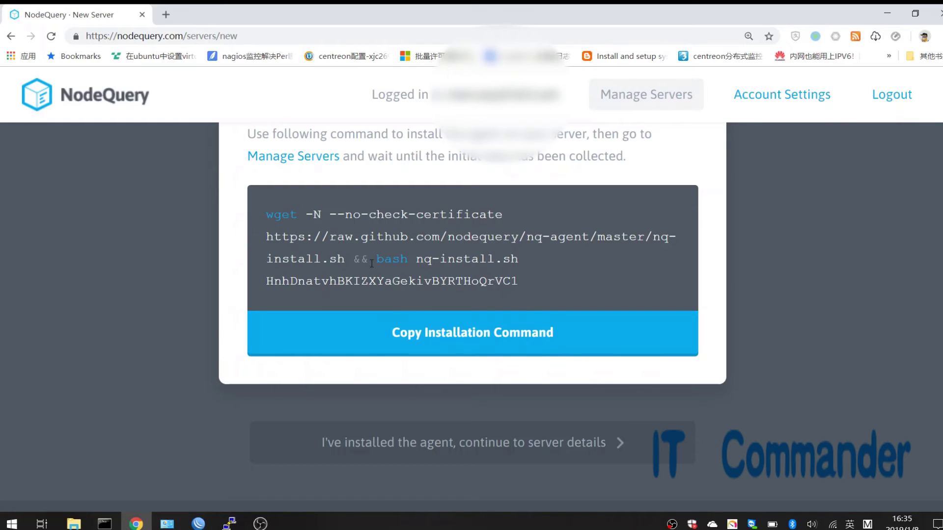
pyautogui.moveTo(267, 217); pyautogui.dragTo(520, 285)
pyautogui.rightClick(495, 277)
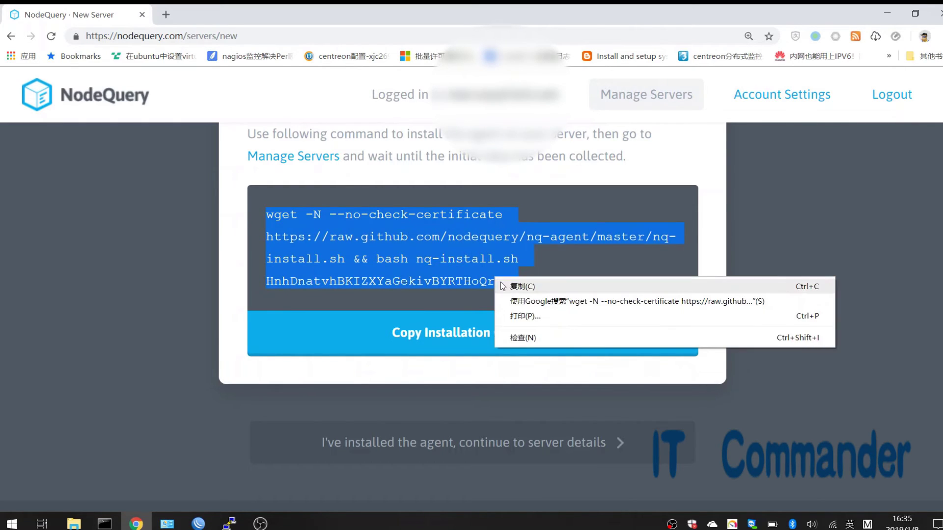
pyautogui.click(500, 282)
# Step: Check the download host in the installation command and review the agent installation instructions
pyautogui.click(347, 235)
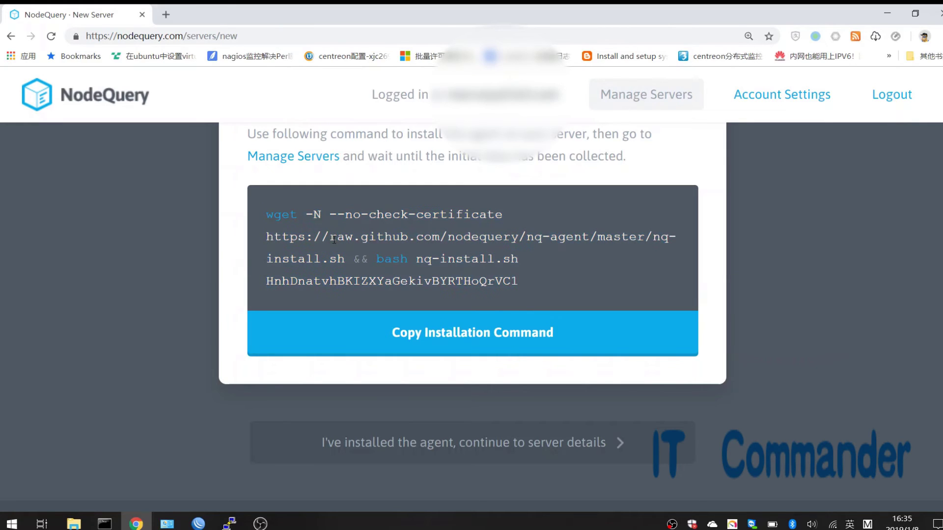
pyautogui.moveTo(330, 236); pyautogui.dragTo(440, 241)
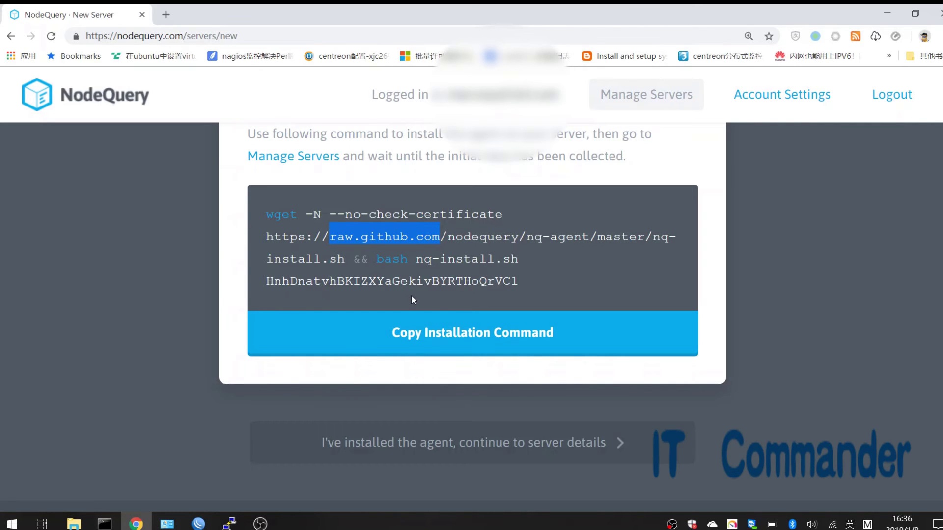
pyautogui.scroll(-2, 411, 295)
pyautogui.scroll(5, 412, 300)
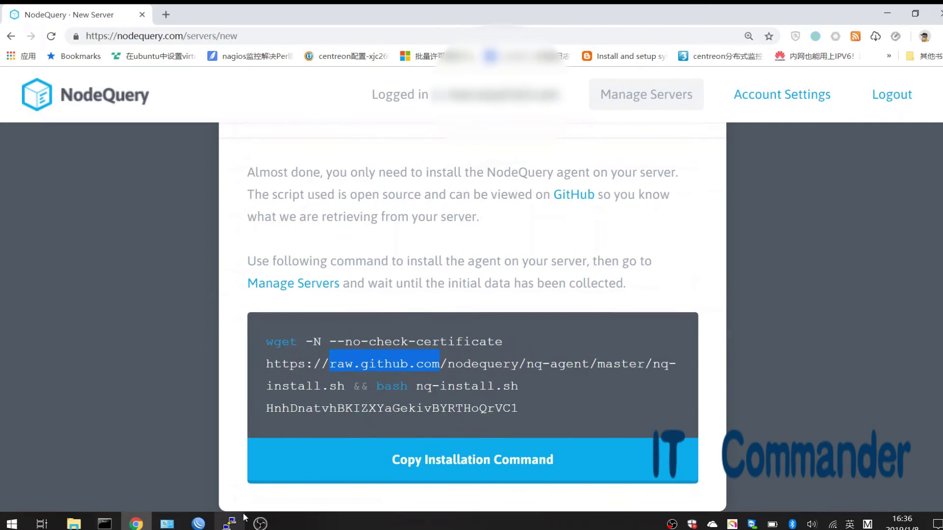
# Step: Switch to the PuTTY terminal, run the copied agent installation command with its server token, and check the installer's status line
pyautogui.click(229, 523)
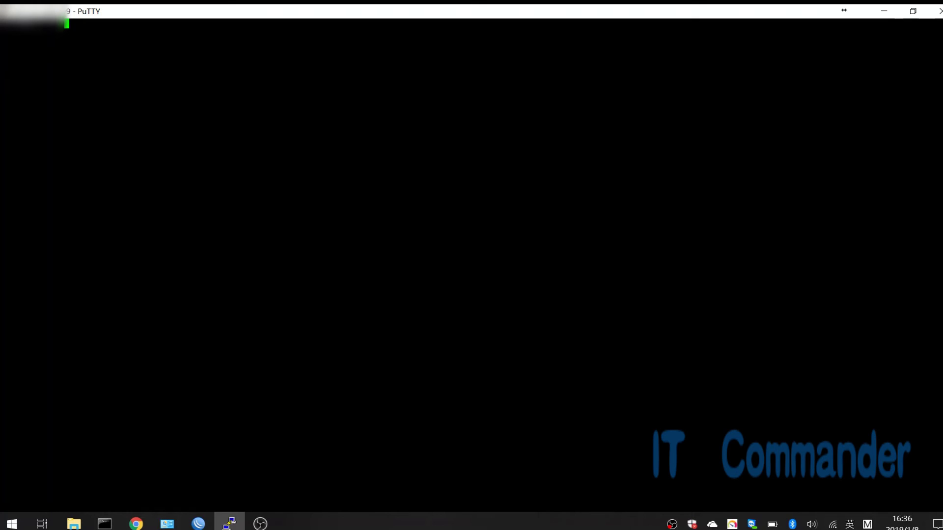
pyautogui.press('shift+Insert')
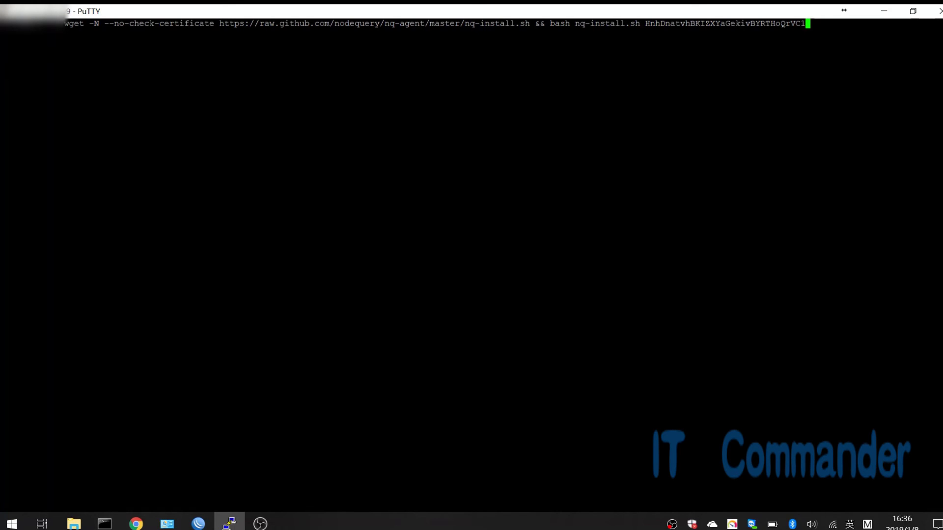
pyautogui.press('Return')
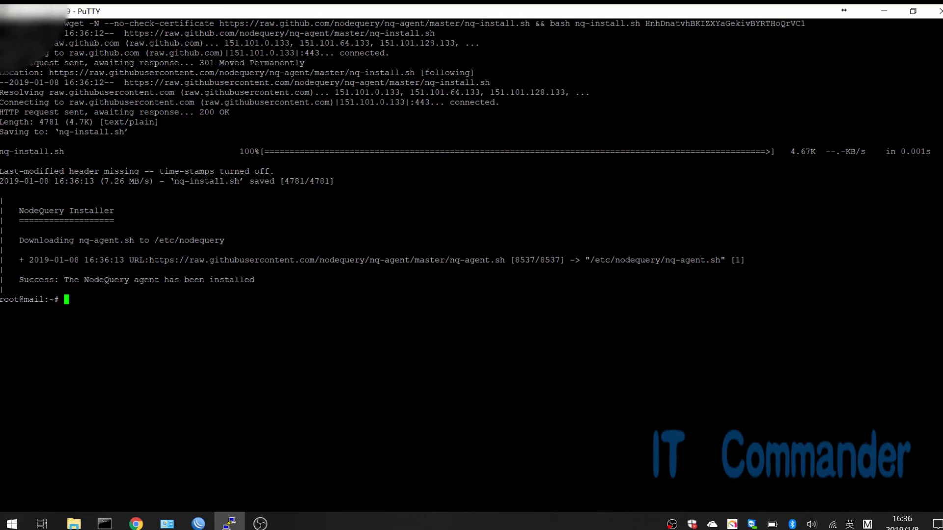
pyautogui.moveTo(19, 280); pyautogui.dragTo(270, 282)
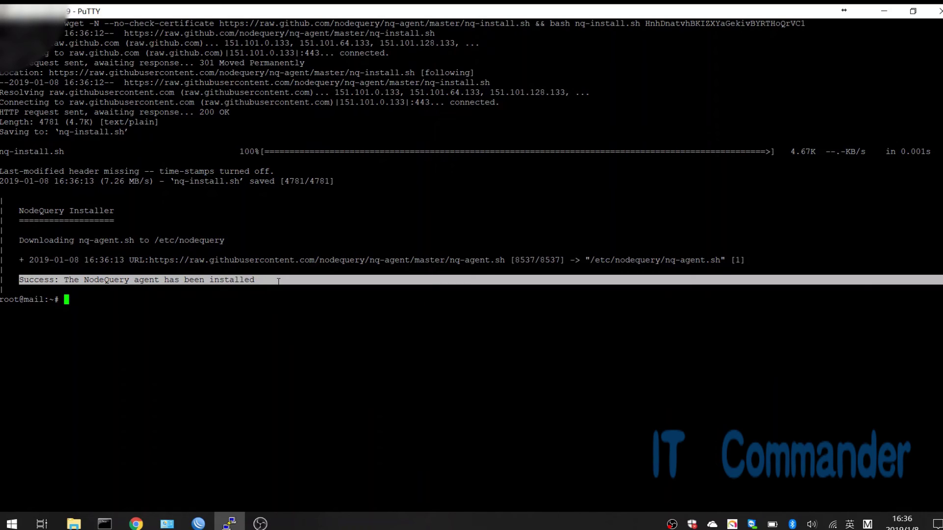
pyautogui.click(238, 281)
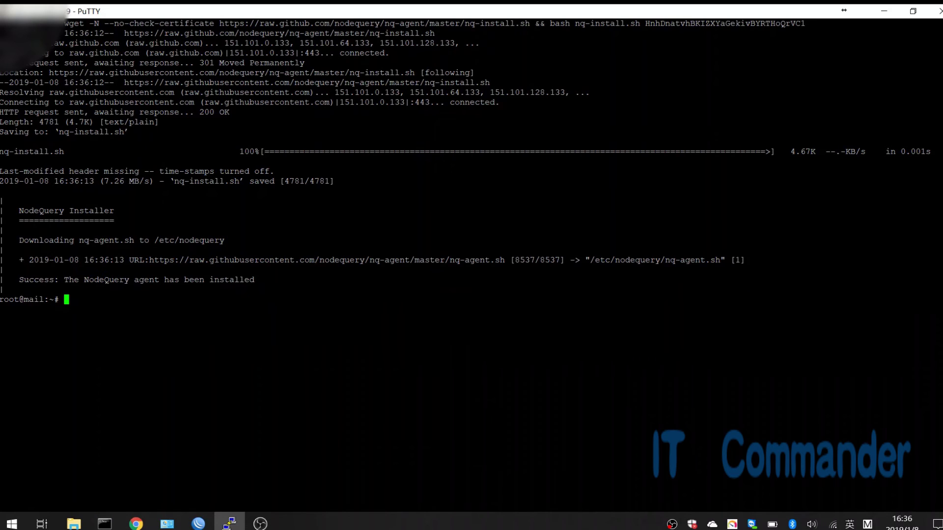
pyautogui.moveTo(941, 280); pyautogui.dragTo(1, 280)
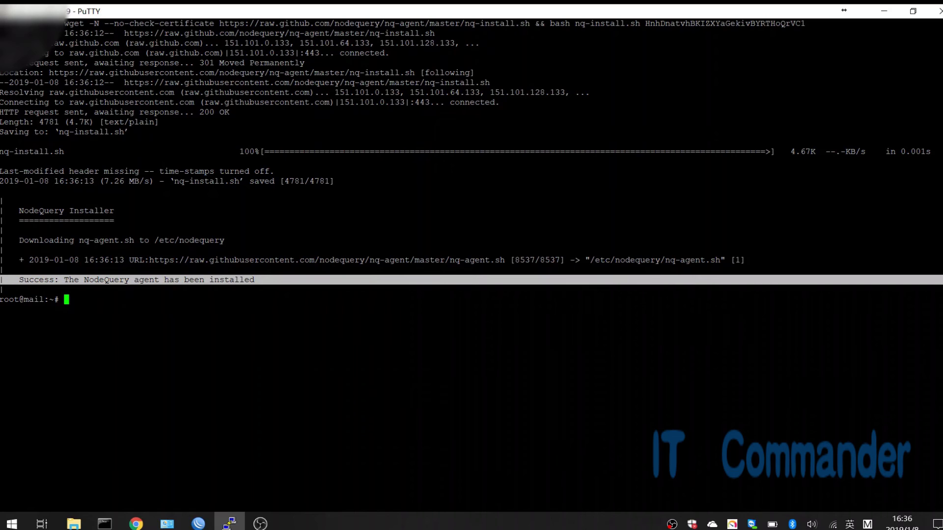
# Step: Switch back to NodeQuery in Chrome and check the New server's status in the server list
pyautogui.click(136, 523)
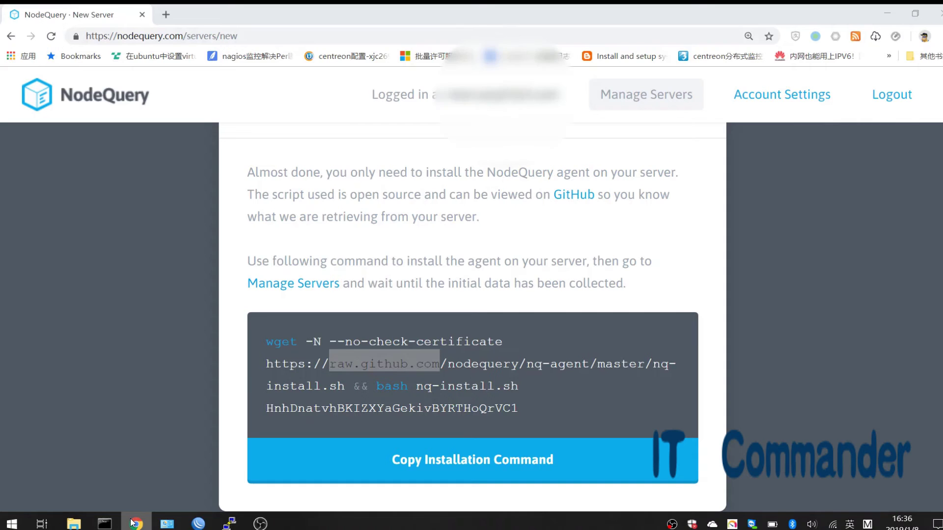
pyautogui.scroll(2, 587, 241)
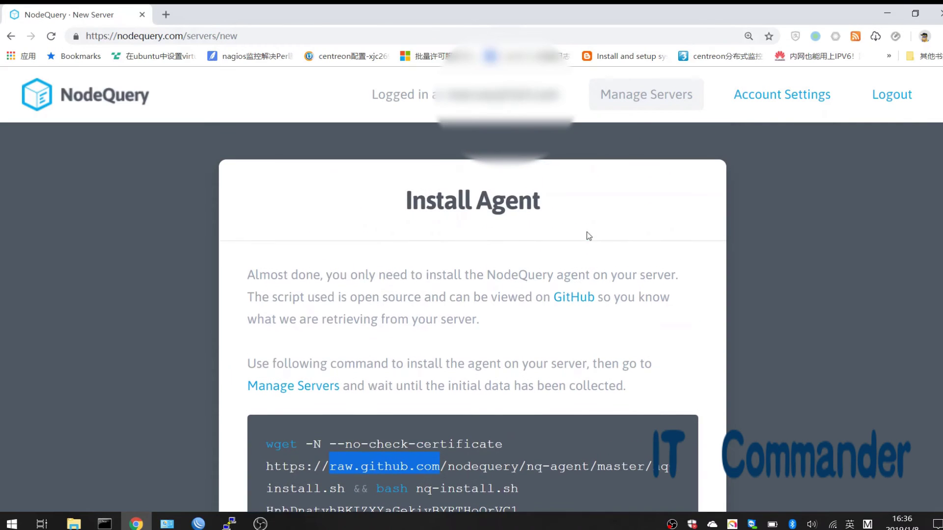
pyautogui.click(636, 105)
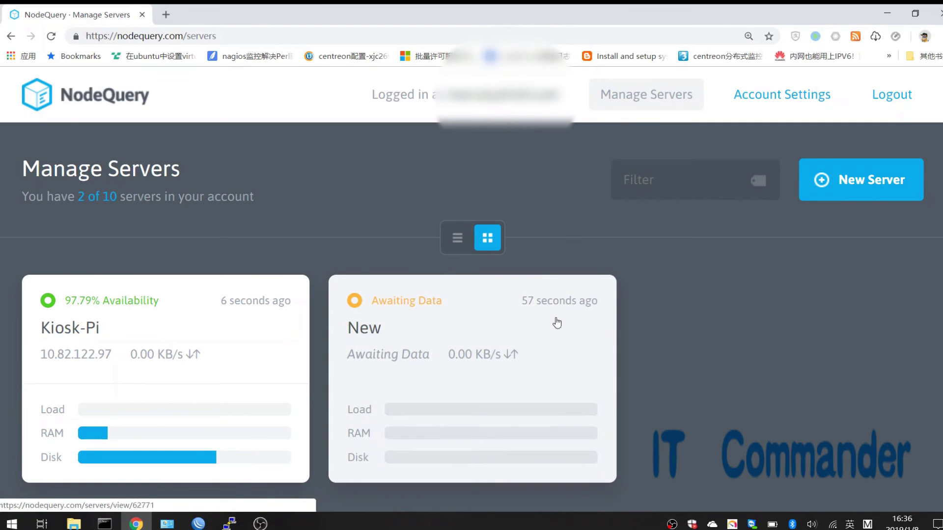
pyautogui.scroll(-2, 642, 347)
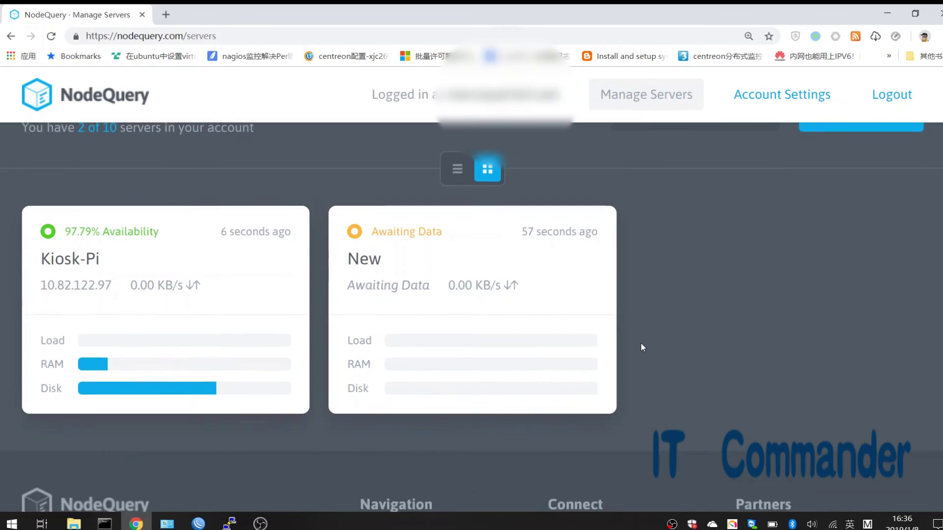
pyautogui.scroll(2, 642, 347)
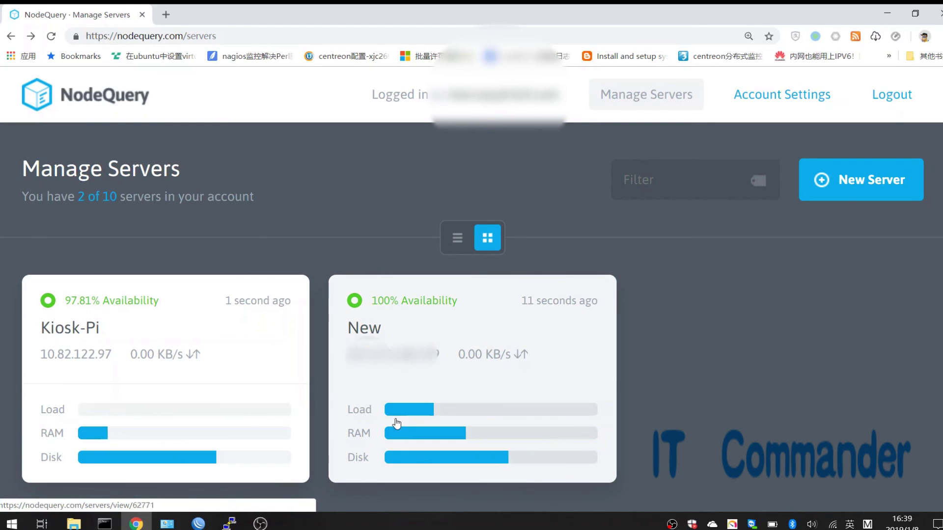
# Step: Open the New server's overview and examine its system uptime, operating system, CPU model and kernel
pyautogui.click(395, 422)
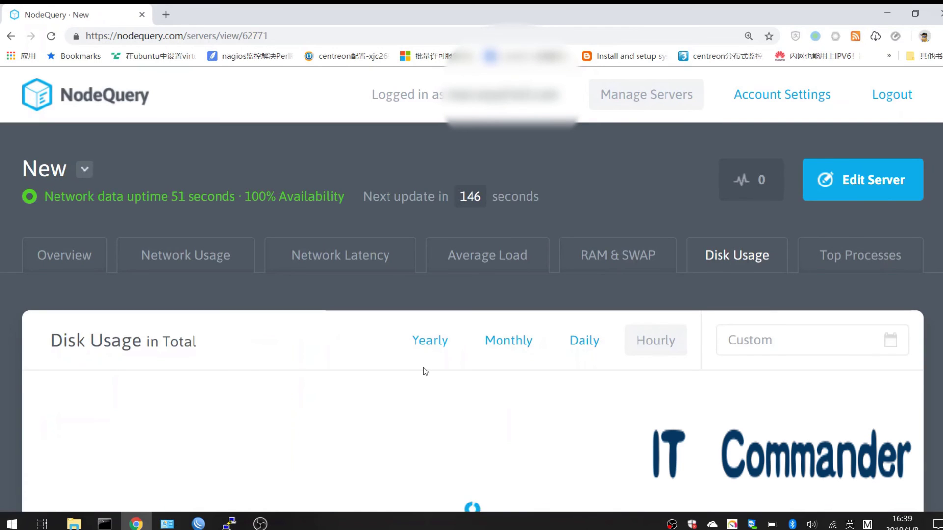
pyautogui.click(72, 257)
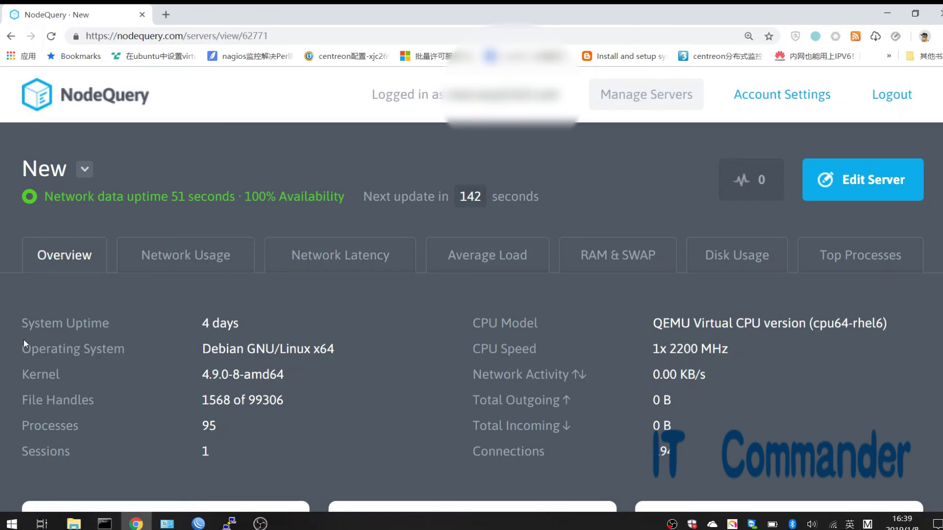
pyautogui.scroll(-3, 24, 340)
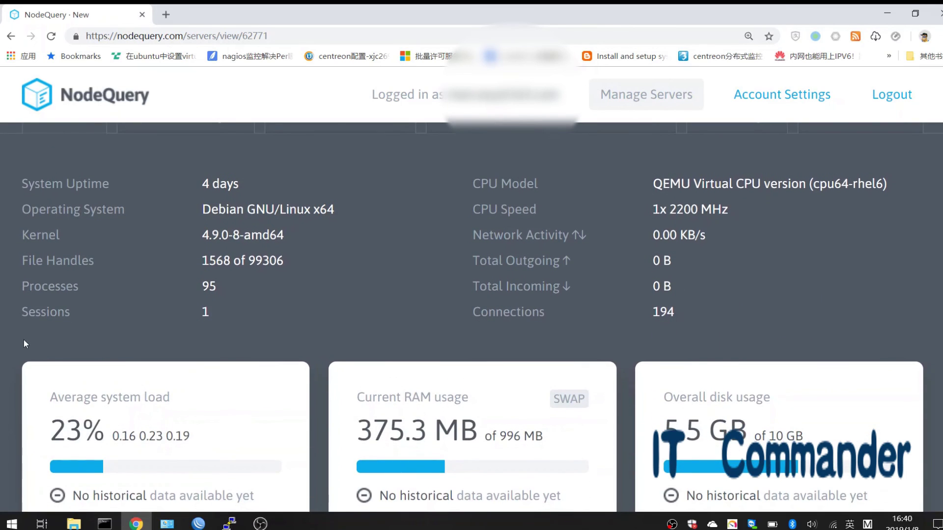
pyautogui.scroll(1, 23, 340)
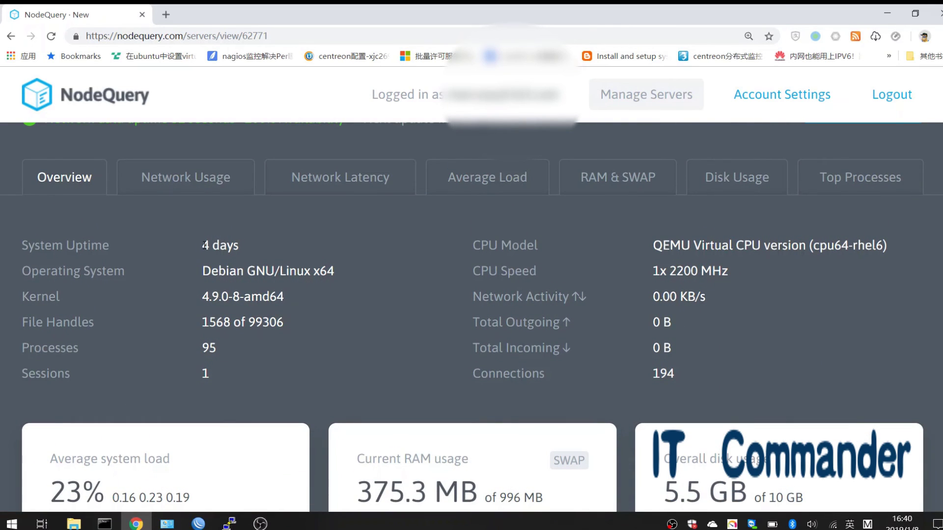
pyautogui.moveTo(203, 245); pyautogui.dragTo(253, 250)
pyautogui.click(205, 271)
pyautogui.doubleClick(205, 271)
pyautogui.moveTo(654, 245); pyautogui.dragTo(900, 252)
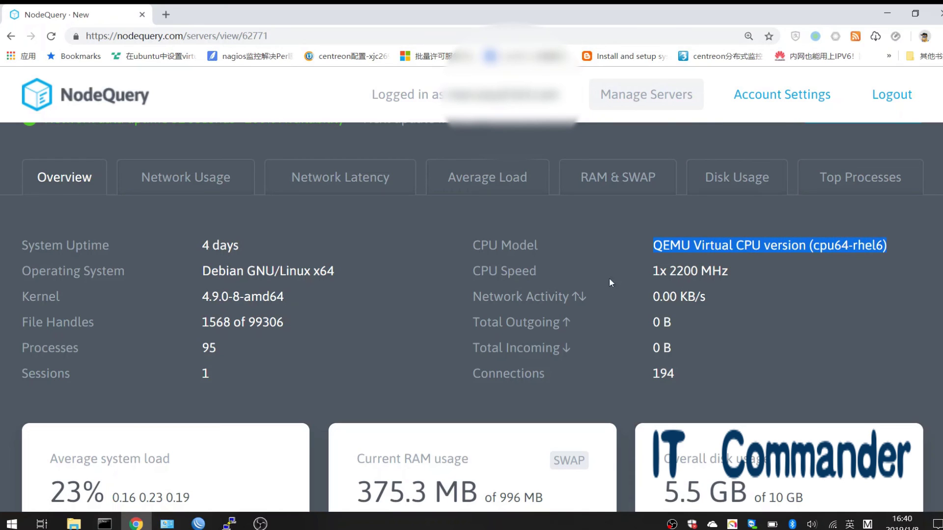
pyautogui.click(384, 304)
pyautogui.moveTo(193, 296); pyautogui.dragTo(285, 297)
# Step: Review the New server's load, RAM and disk usage summaries and its Network Usage chart with the network information
pyautogui.scroll(-4, 302, 357)
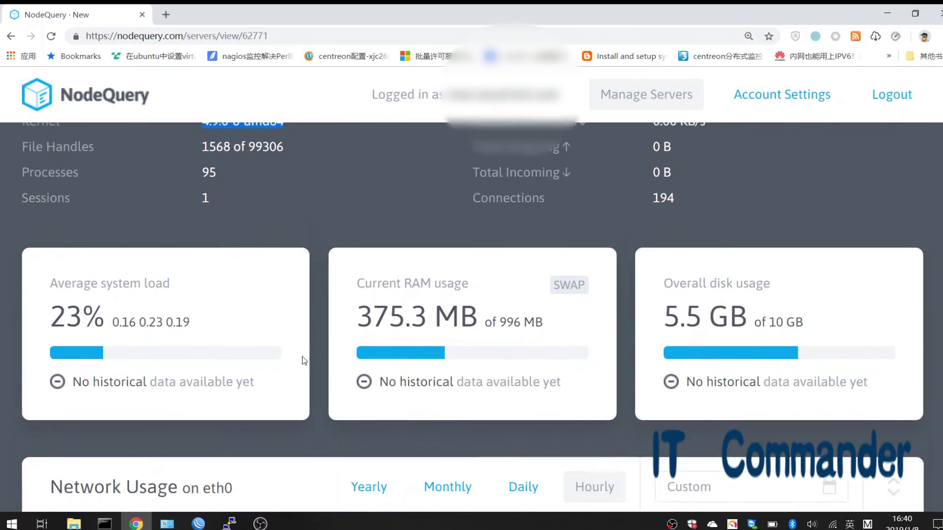
pyautogui.scroll(-6, 296, 391)
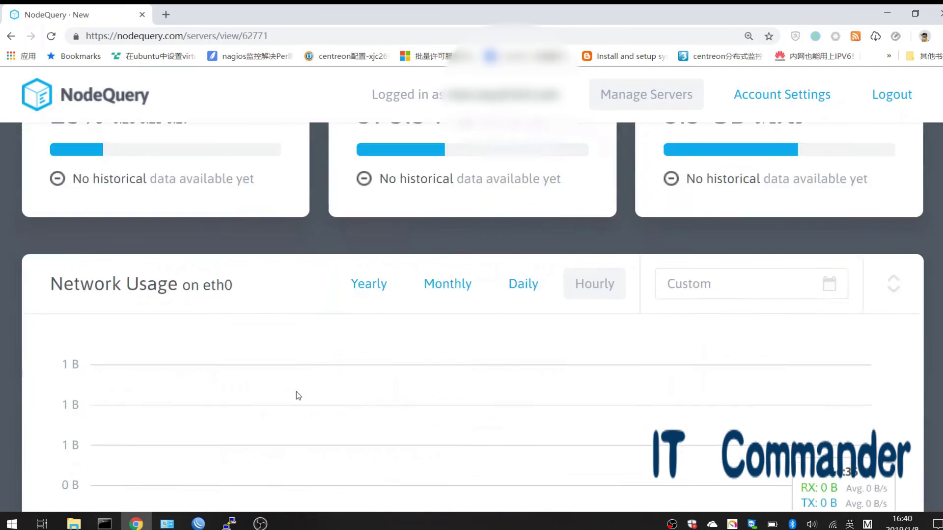
pyautogui.scroll(-3, 296, 391)
pyautogui.scroll(4, 296, 391)
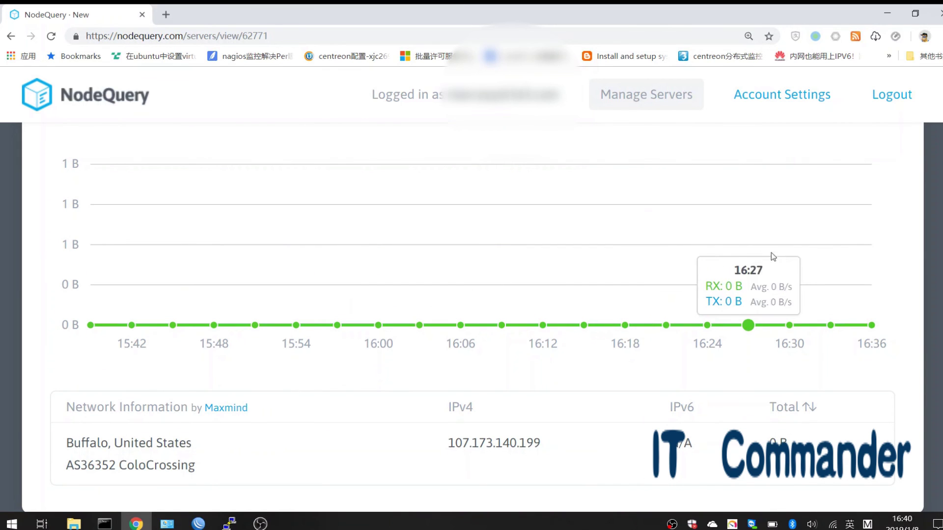
pyautogui.scroll(2, 469, 282)
pyautogui.scroll(2, 469, 282)
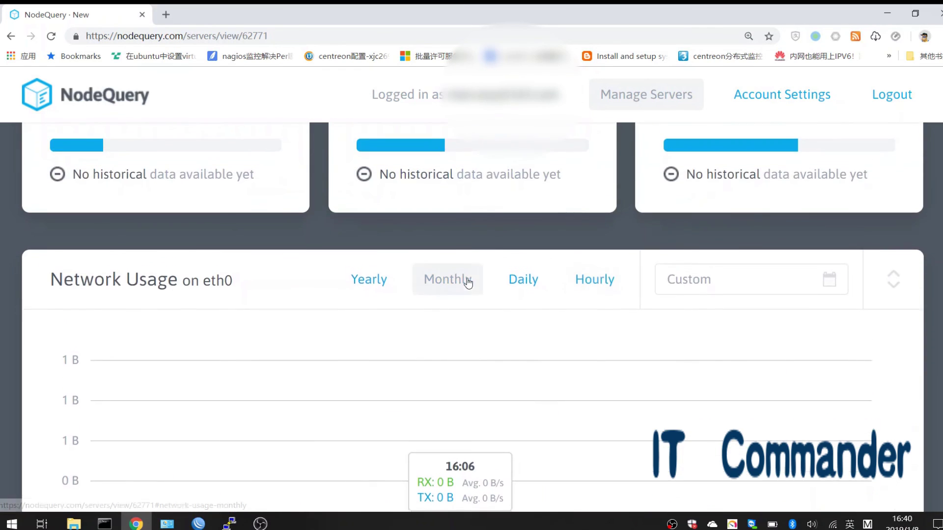
pyautogui.scroll(-6, 469, 283)
pyautogui.scroll(15, 469, 283)
pyautogui.scroll(2, 467, 279)
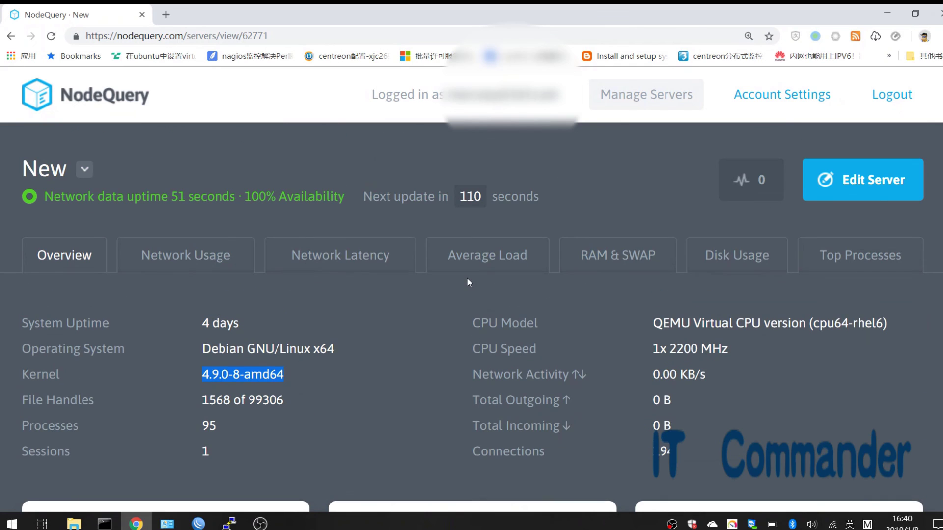
# Step: View the activity log of the Kiosk-Pi server and return to the server list
pyautogui.click(628, 105)
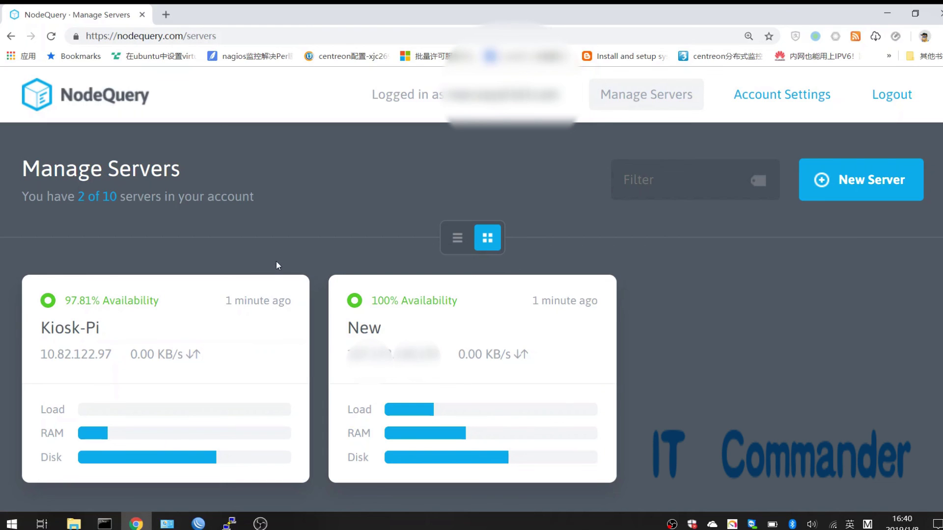
pyautogui.click(216, 328)
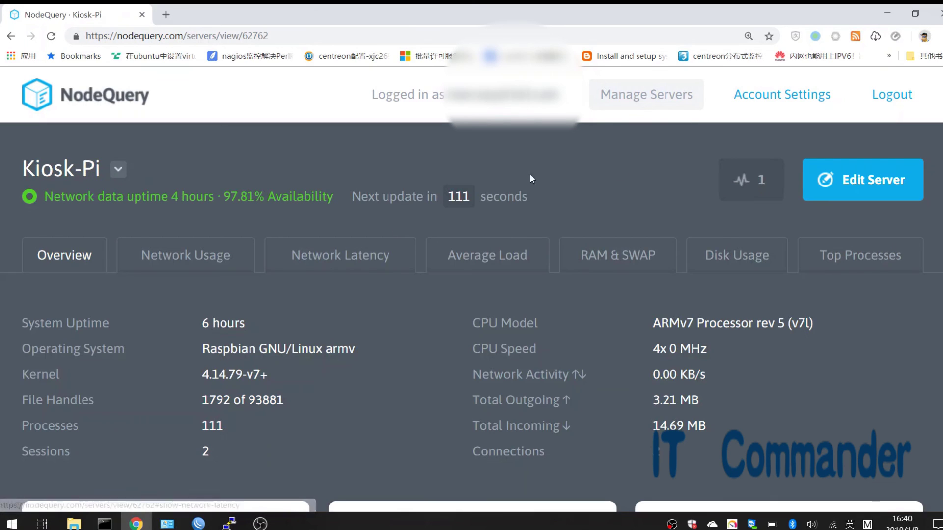
pyautogui.click(744, 183)
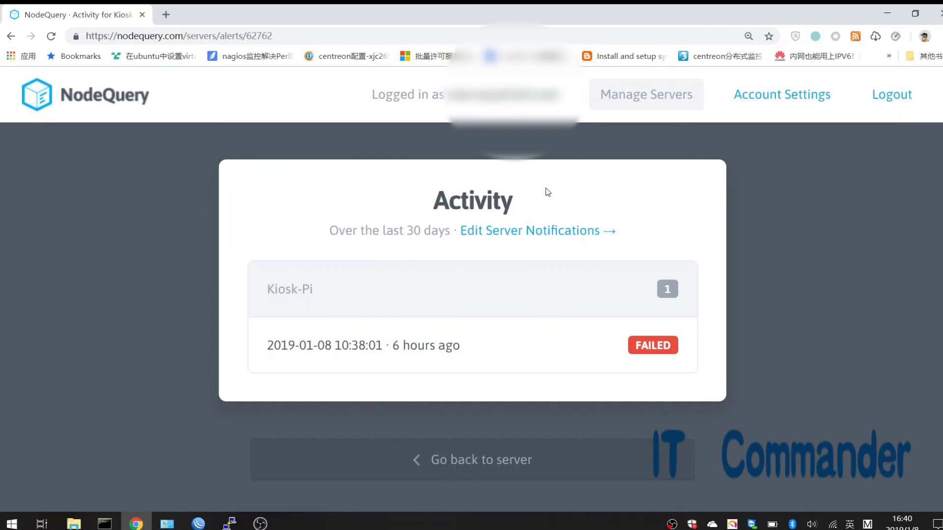
pyautogui.click(650, 104)
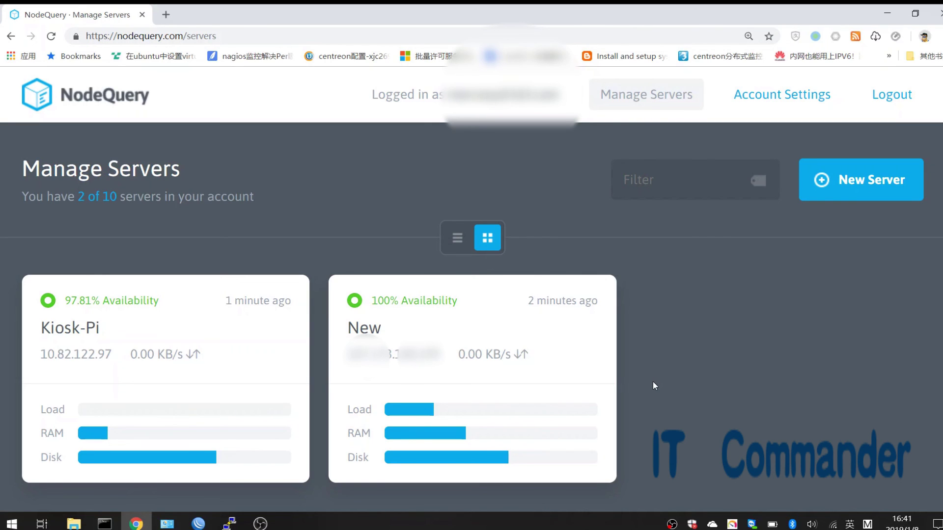